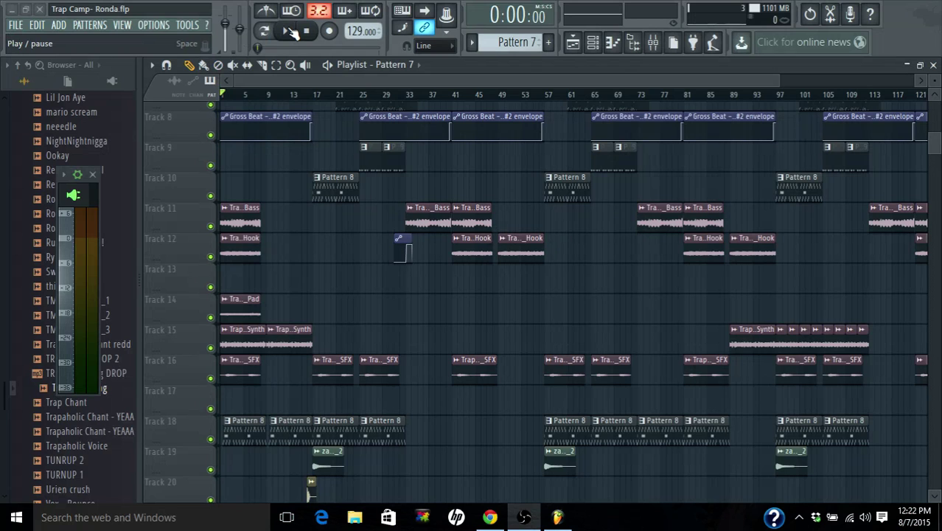
Clear the solo on Bass mixer track 13 so all tracks are enabled, and play the song from the start
left_click(289, 31)
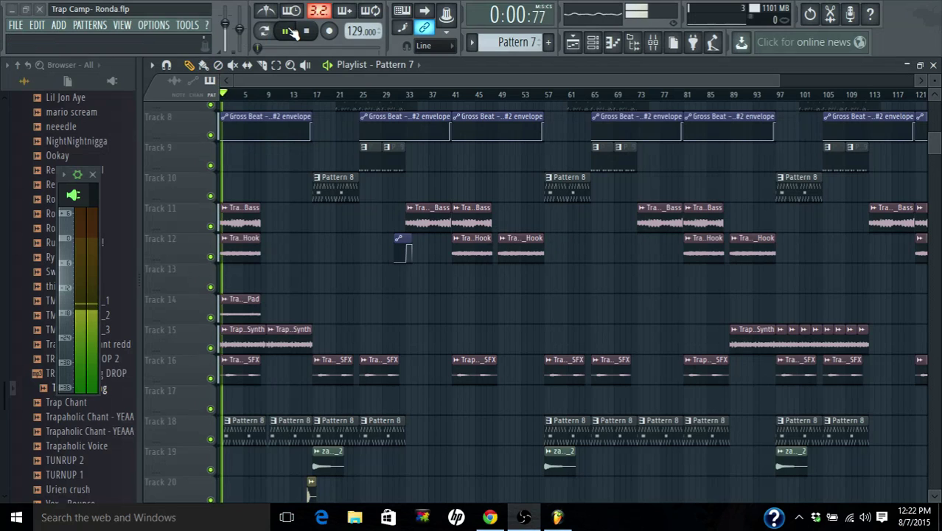
left_click(290, 31)
left_click(306, 31)
left_click(633, 42)
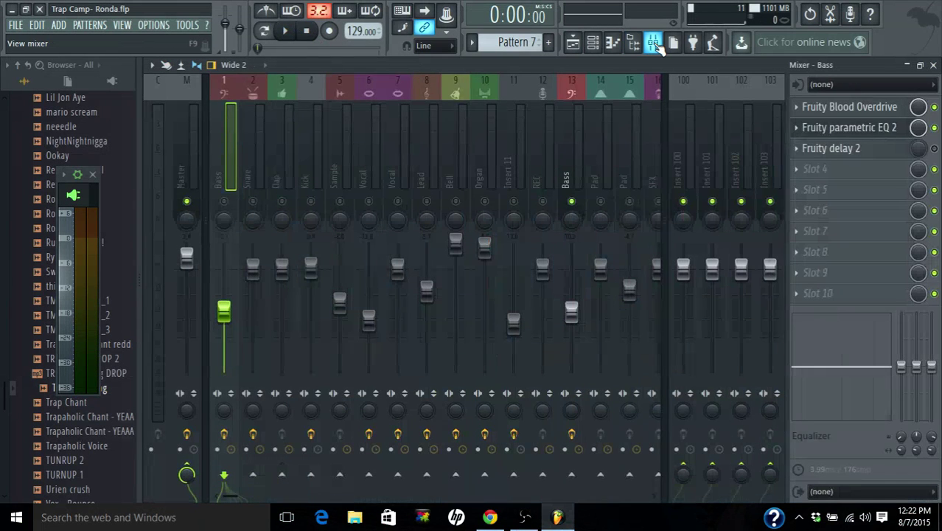
right_click(572, 202)
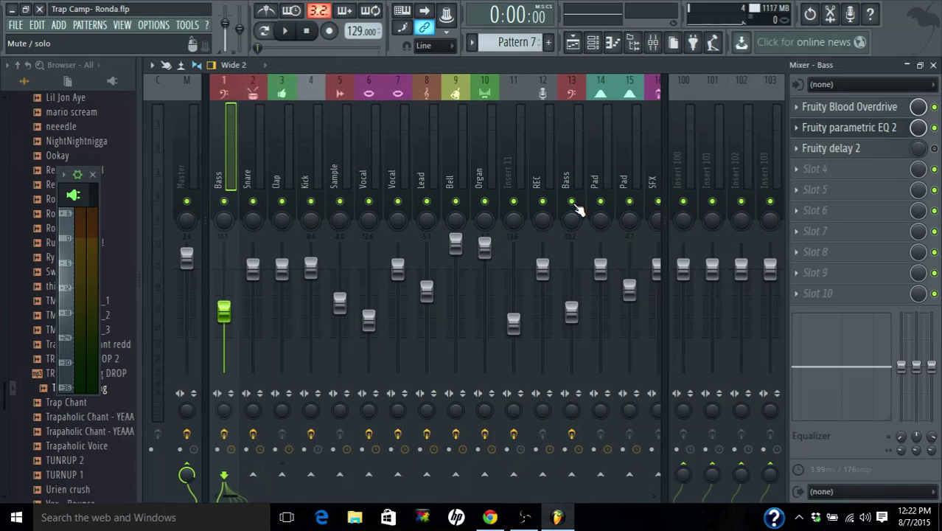
left_click(292, 40)
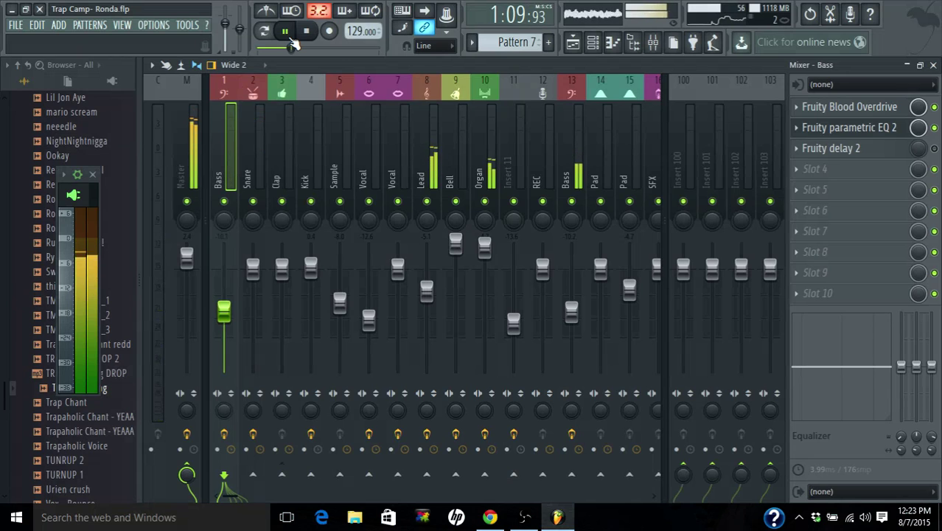
key("space")
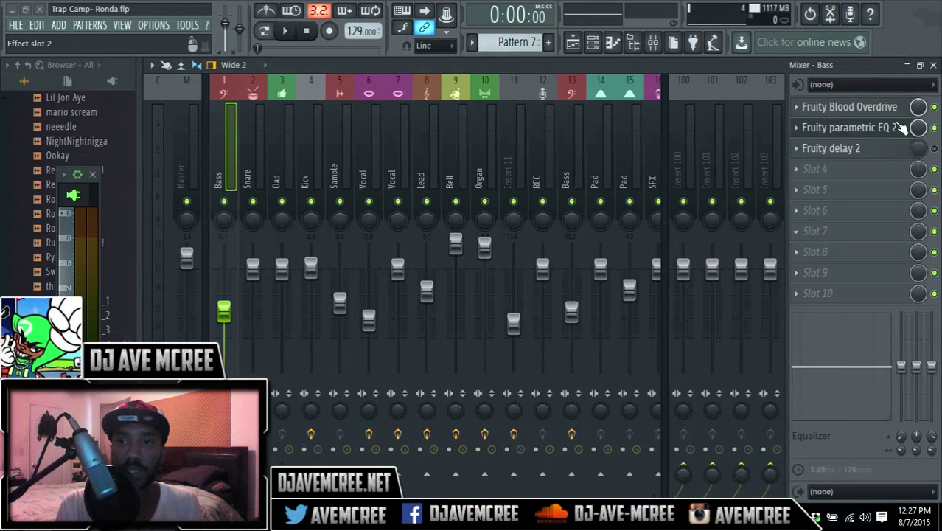
Close the mixer and the window behind it, and bring the channel rack to the front
left_click(934, 66)
left_click(933, 66)
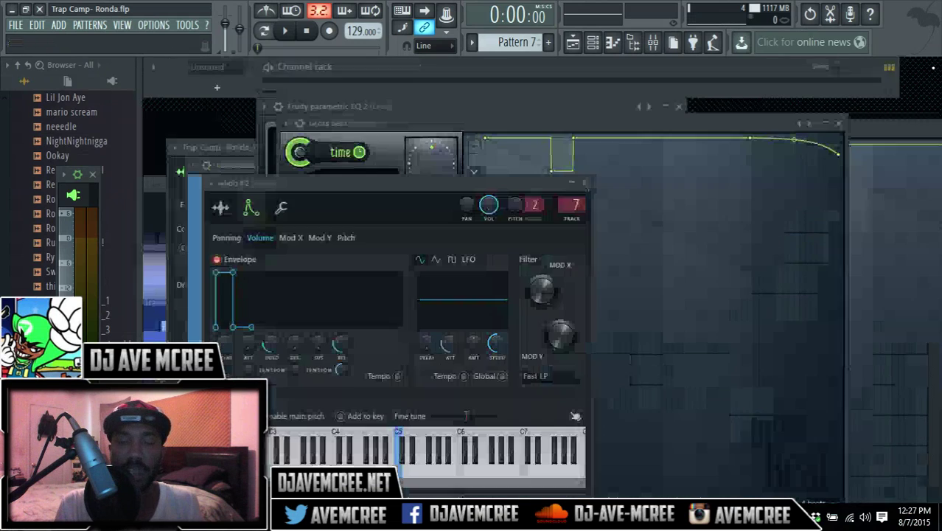
left_click(521, 74)
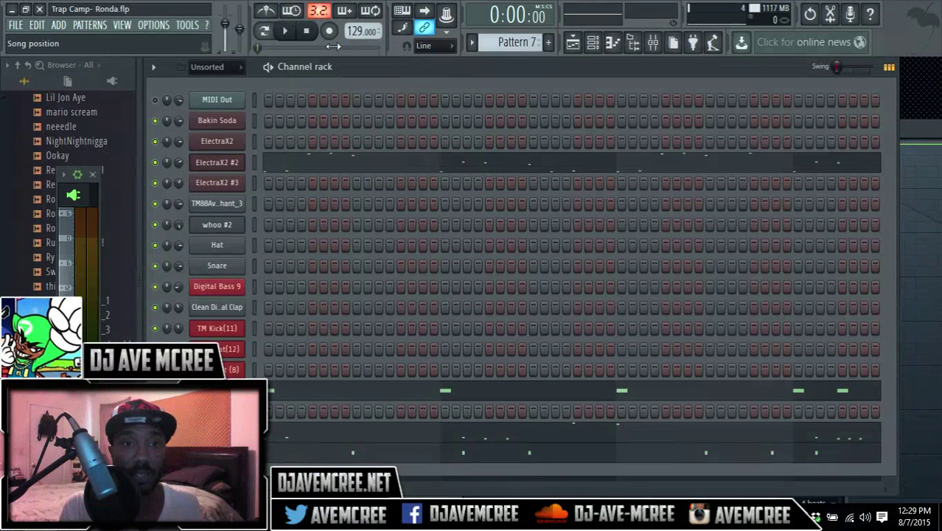
Inspect the Bakin Soda and ElectraX2 instruments in turn, and return to the channel rack
left_click(217, 121)
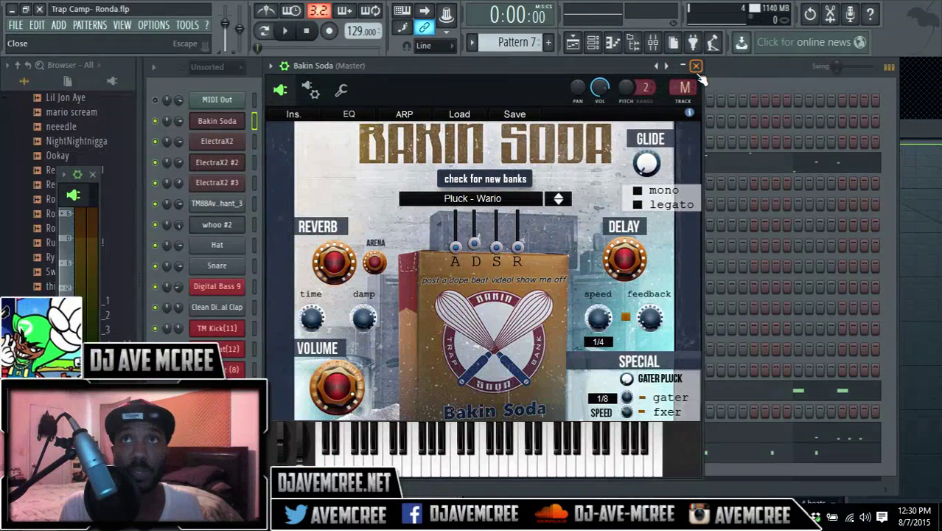
left_click(695, 66)
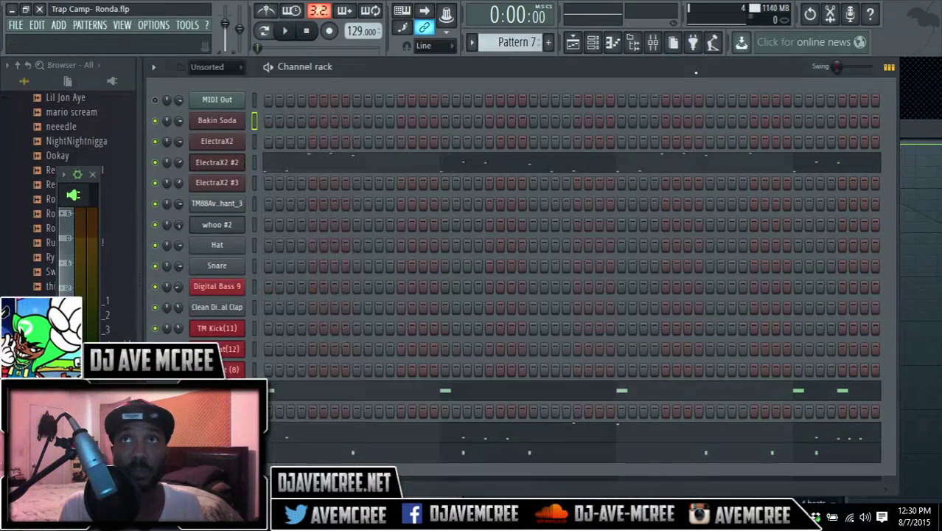
left_click(229, 148)
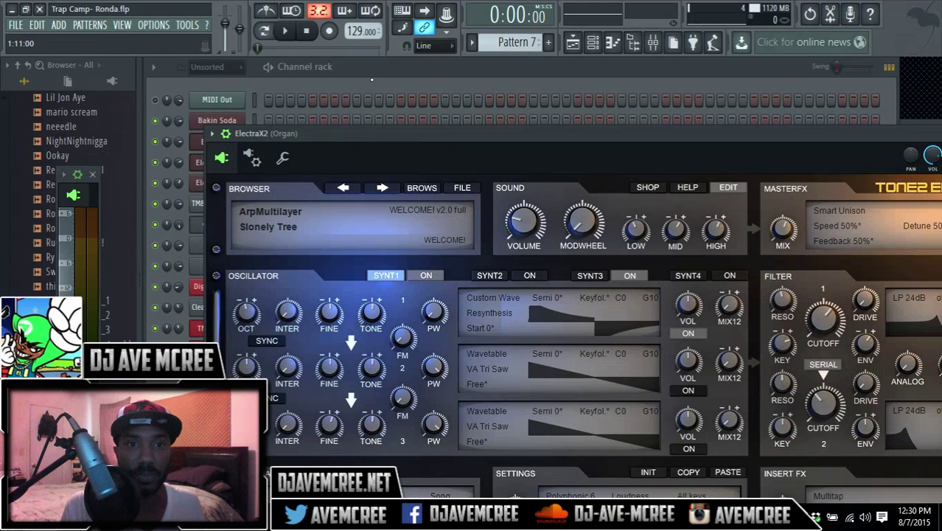
left_click(355, 74)
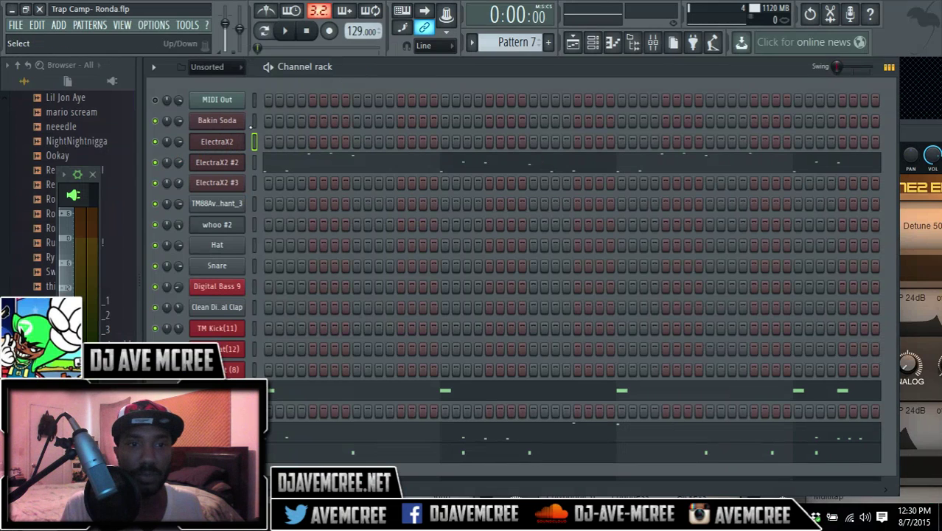
Switch to pattern playback, audition Pattern 7 with the ElectraX2 #2 instrument open, and close the instrument
left_click(264, 31)
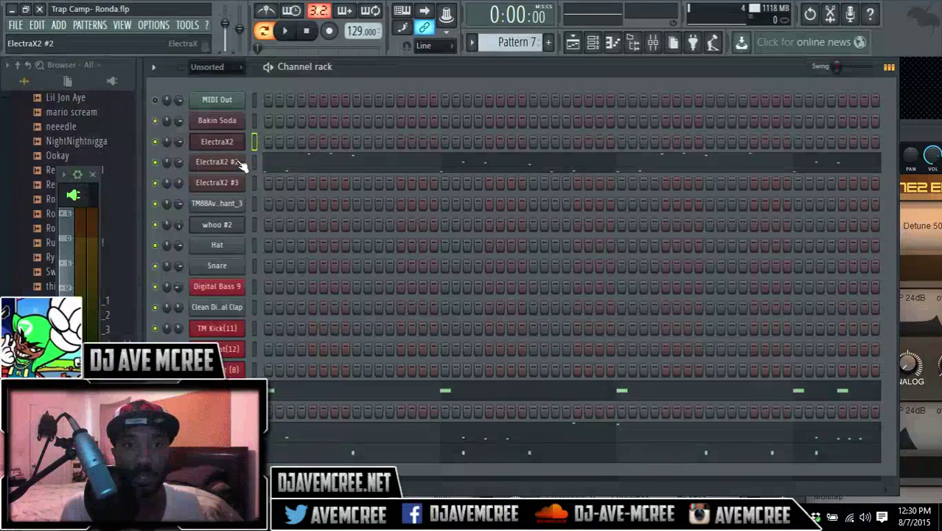
left_click(238, 168)
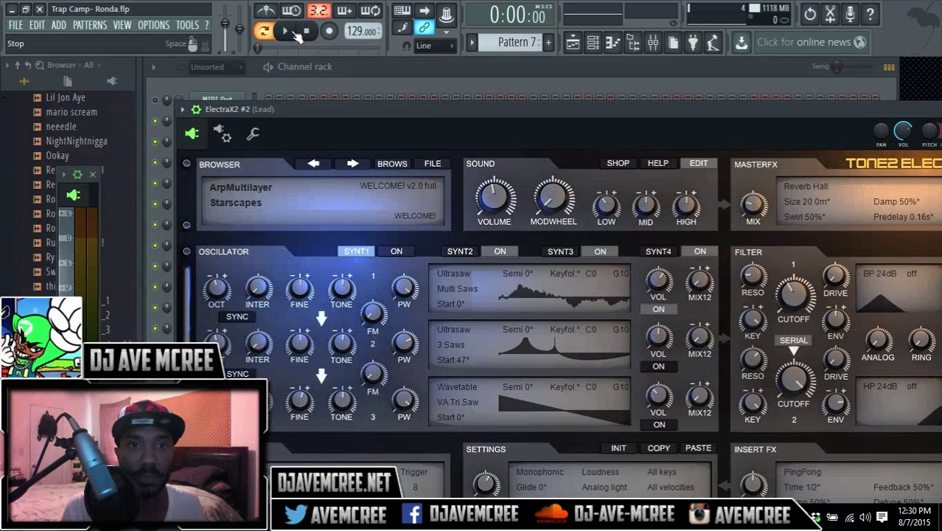
left_click(286, 32)
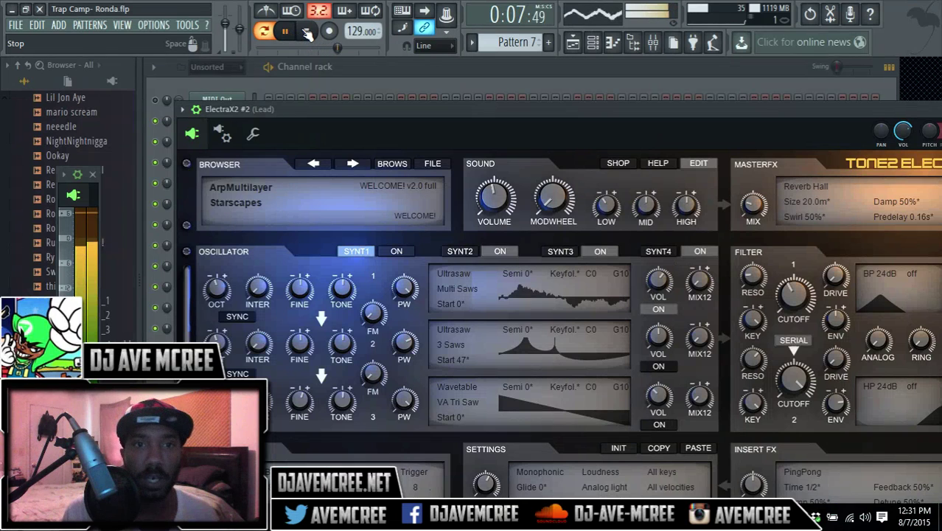
left_click(307, 33)
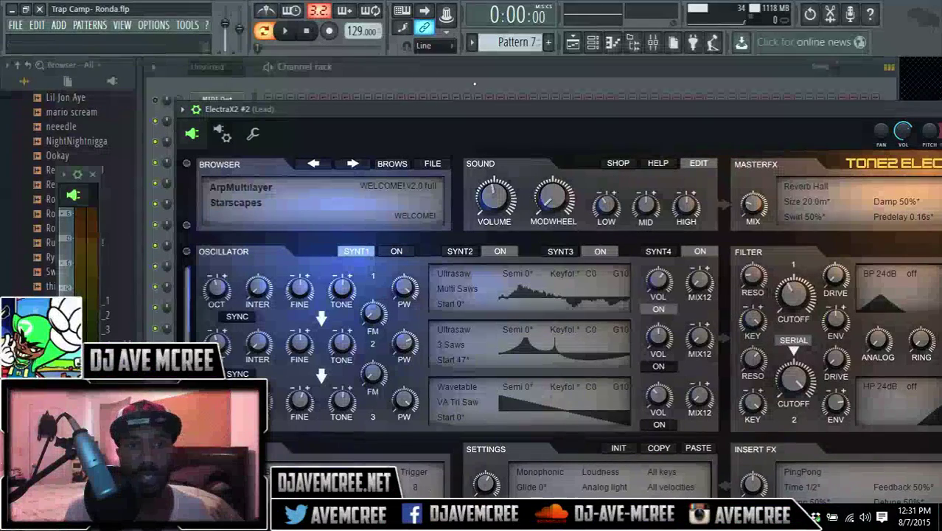
left_click_drag(579, 117, 431, 108)
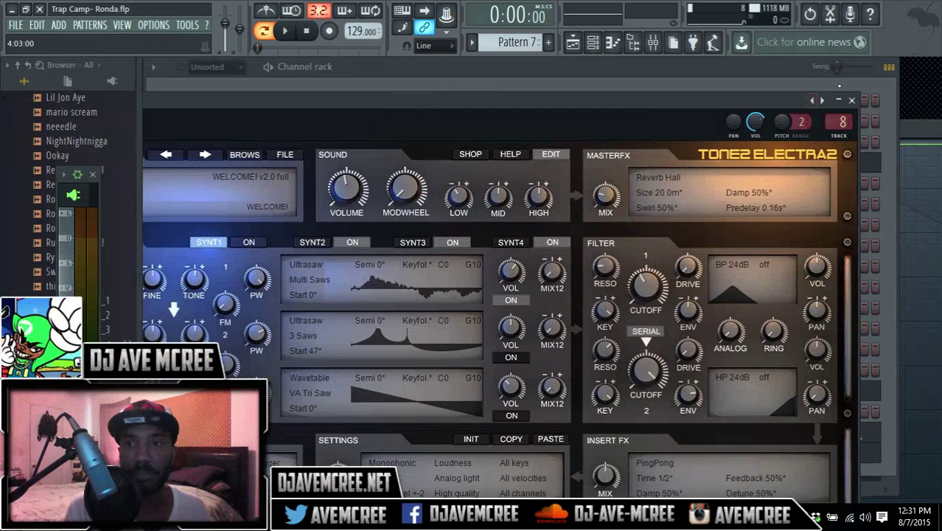
left_click(853, 101)
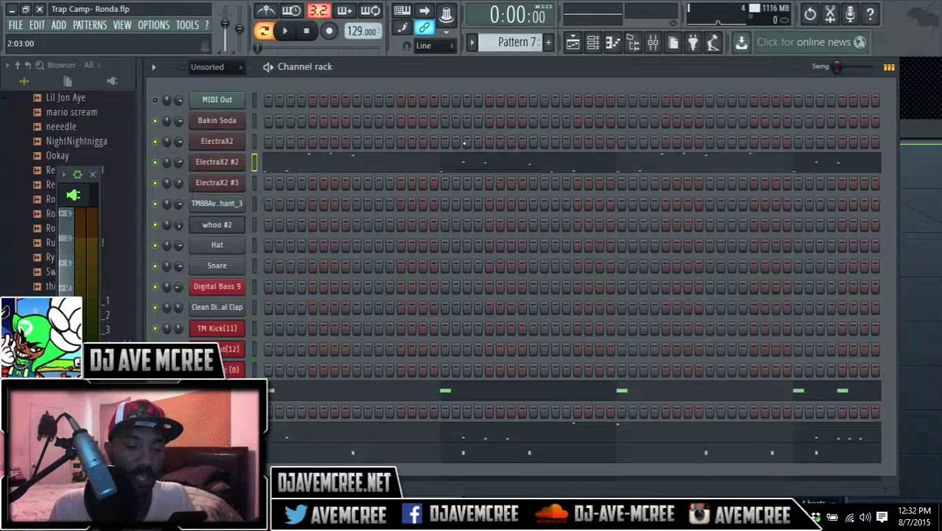
Show the playlist, switch back to song playback, and audition the arrangement from about bar 9
left_click(573, 44)
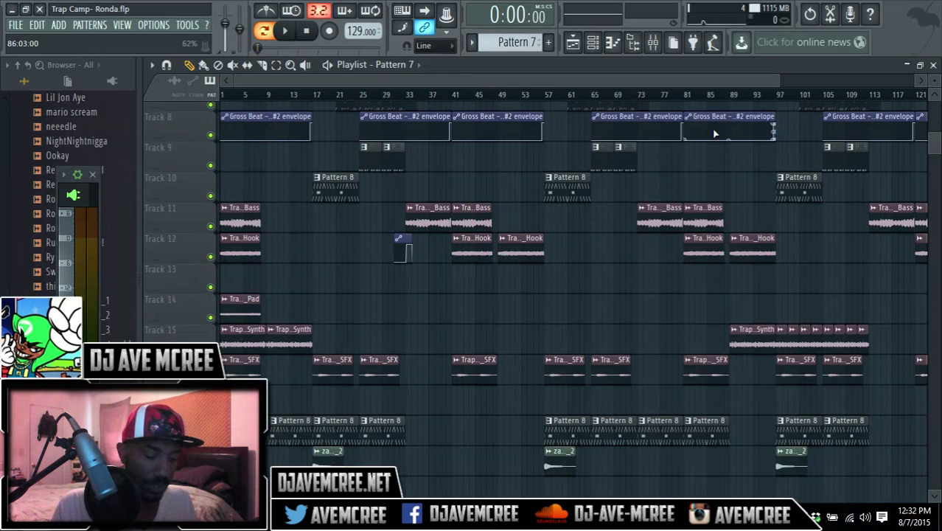
left_click(319, 94)
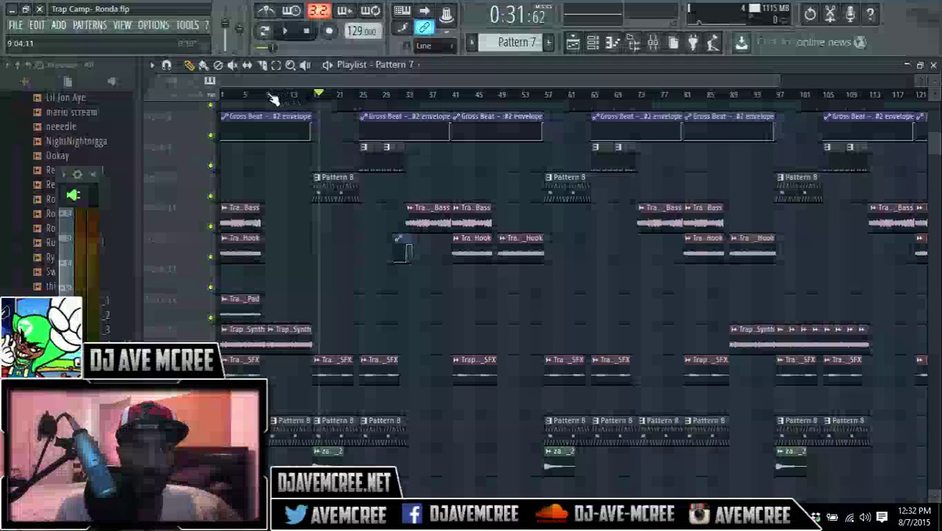
left_click(267, 94)
key("space")
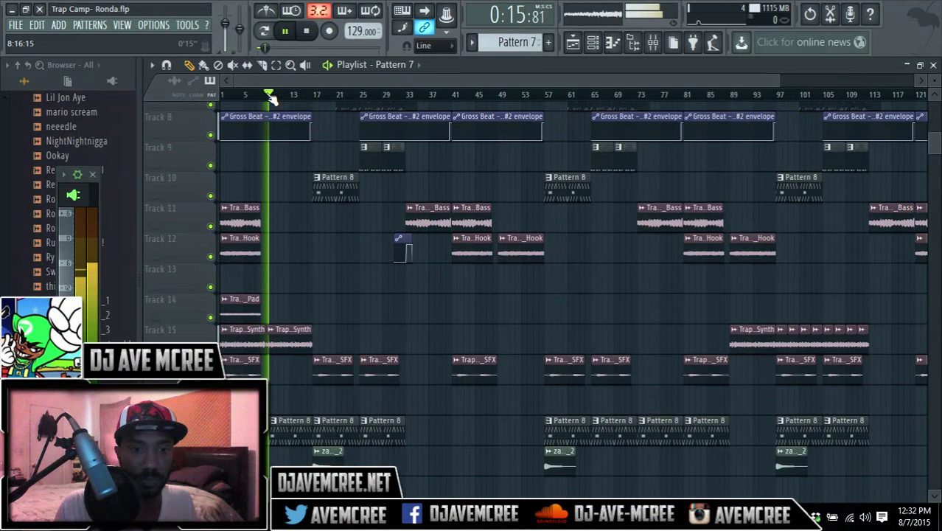
key("space")
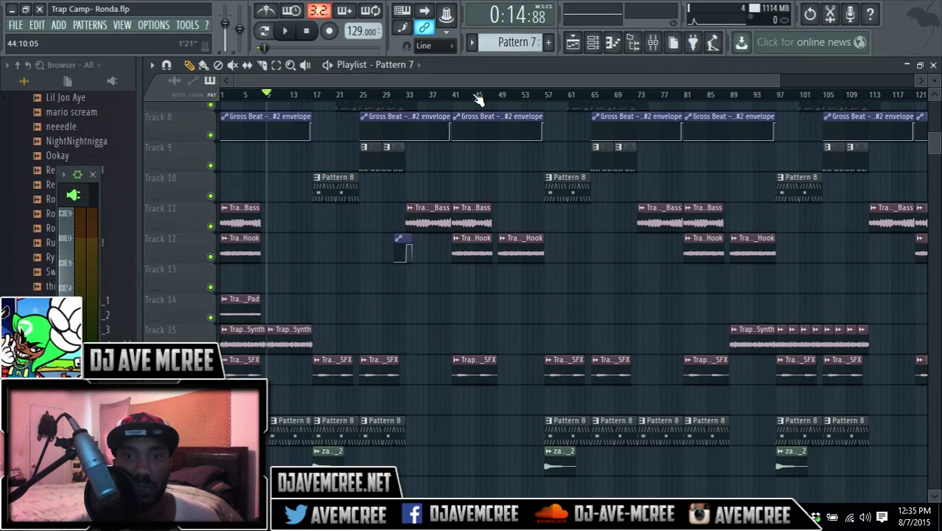
Audition the arrangement from about bar 31, across the start of the Bass clip on track 11
left_click(395, 96)
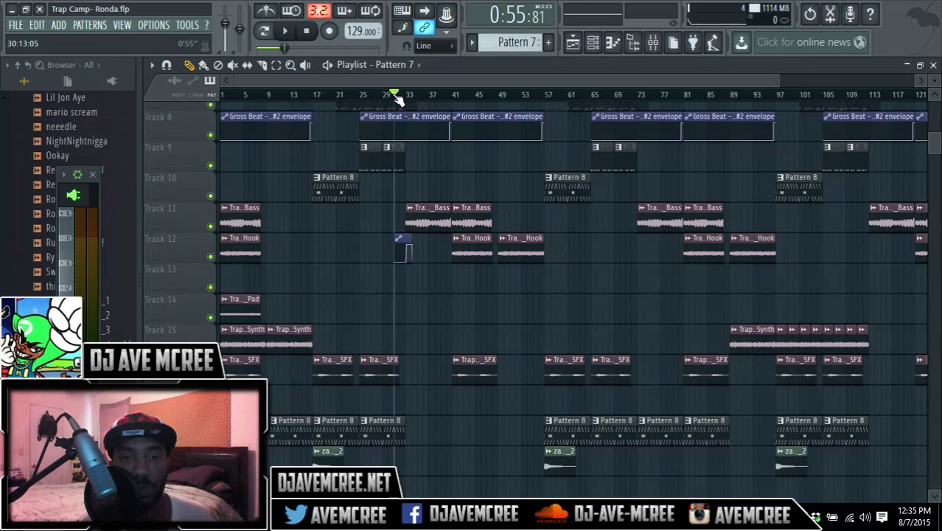
key("space")
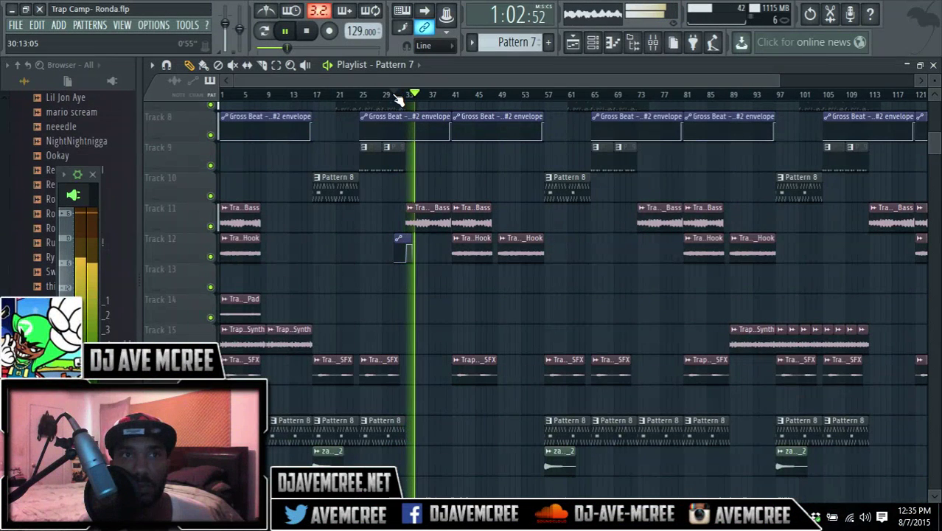
key("space")
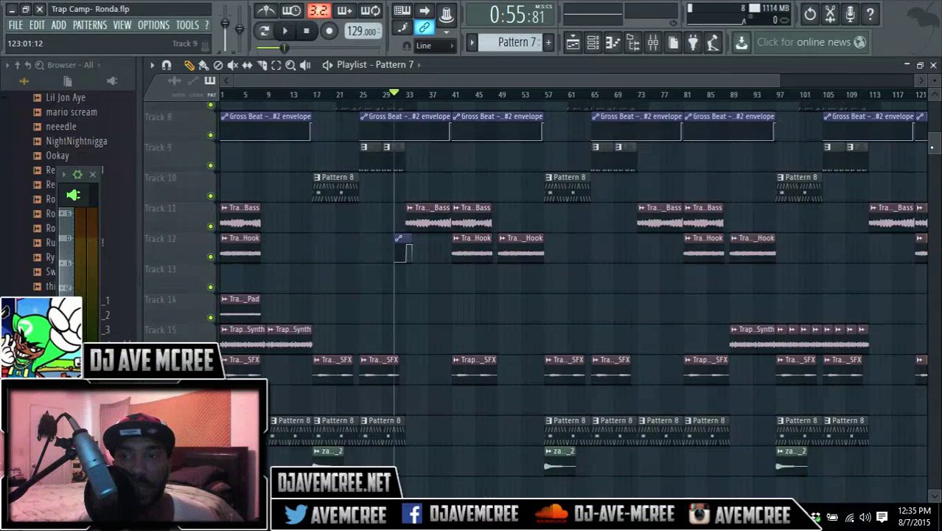
Open the Pattern 7 clip near bar 29 on track 7, review its ElectraX2 #2 notes, and close the piano roll
scroll(931, 147, "up", 7)
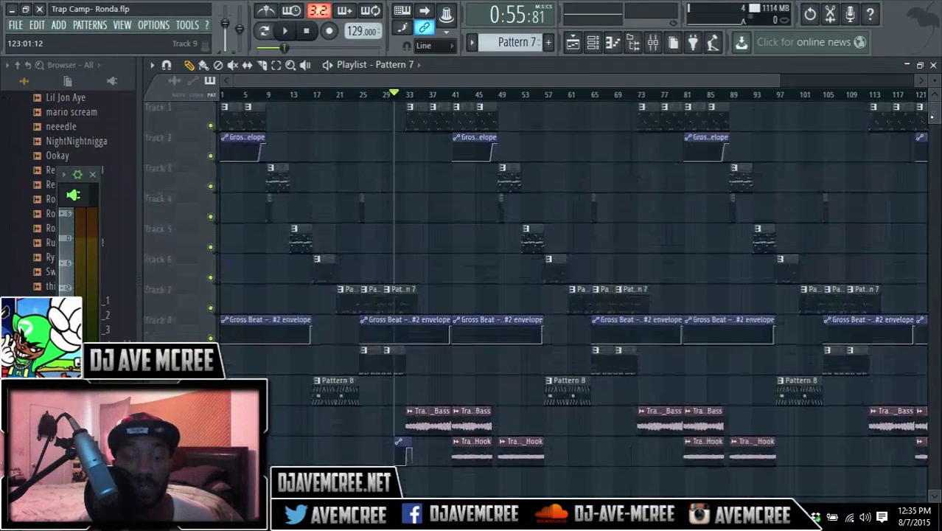
double_click(404, 299)
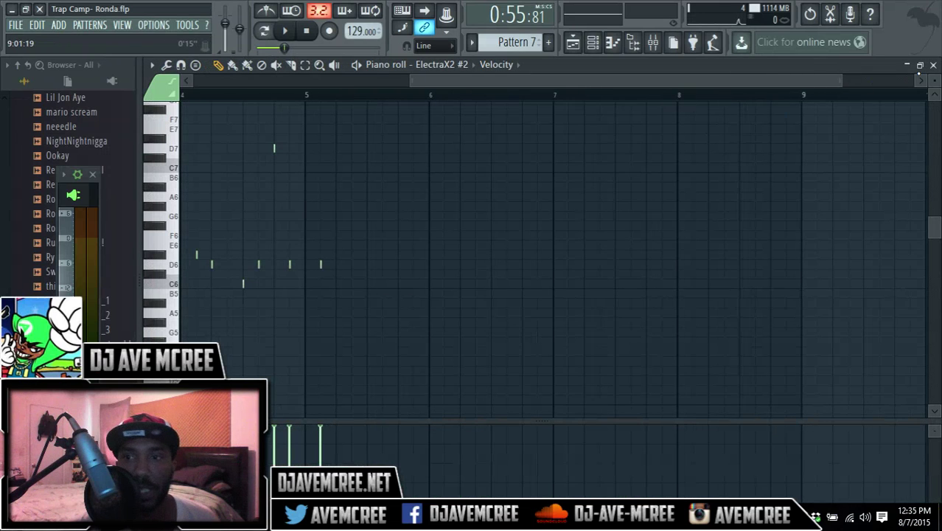
left_click(932, 65)
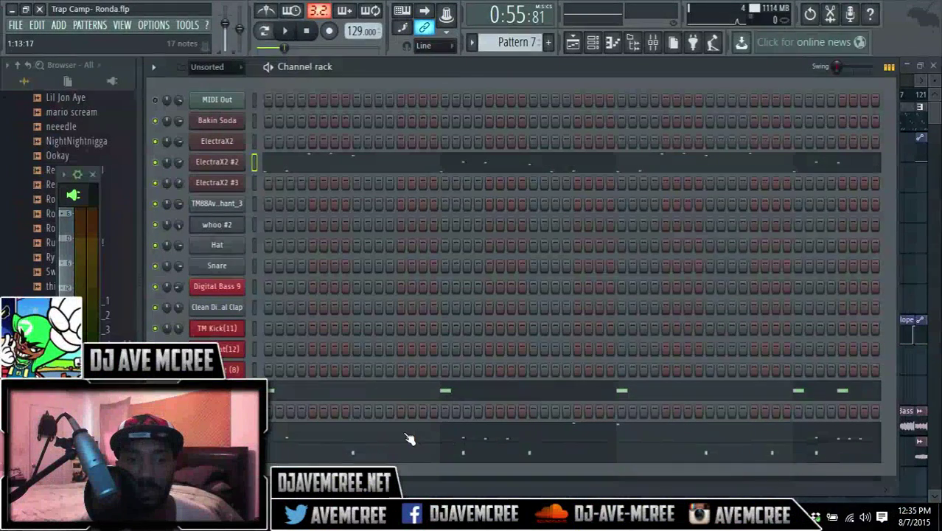
Open the Digital Bass 2 notes in the piano roll and audition them from near the end of bar 4
left_click(455, 436)
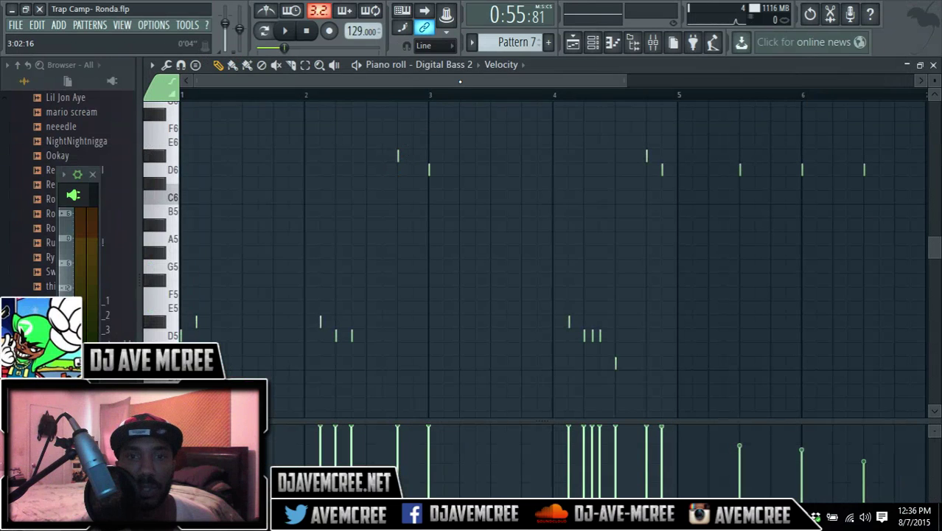
left_click_drag(459, 81, 628, 81)
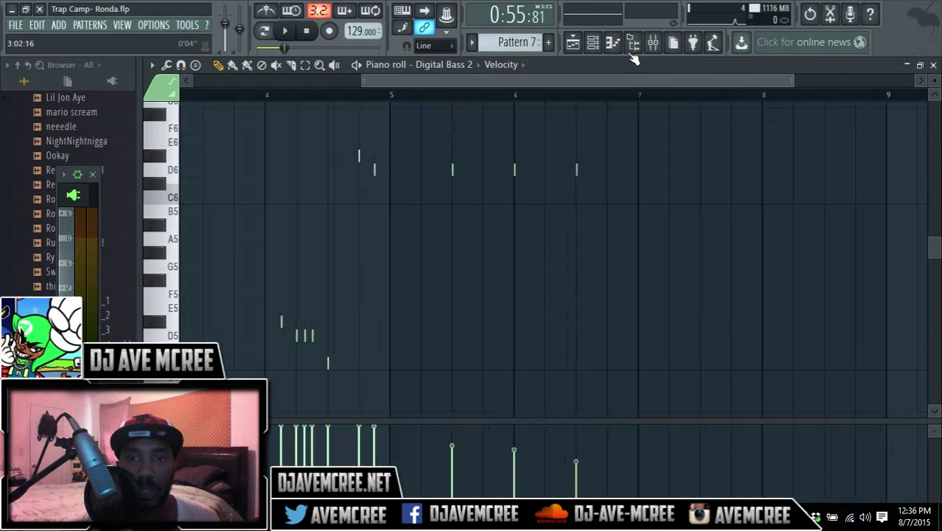
left_click(362, 95)
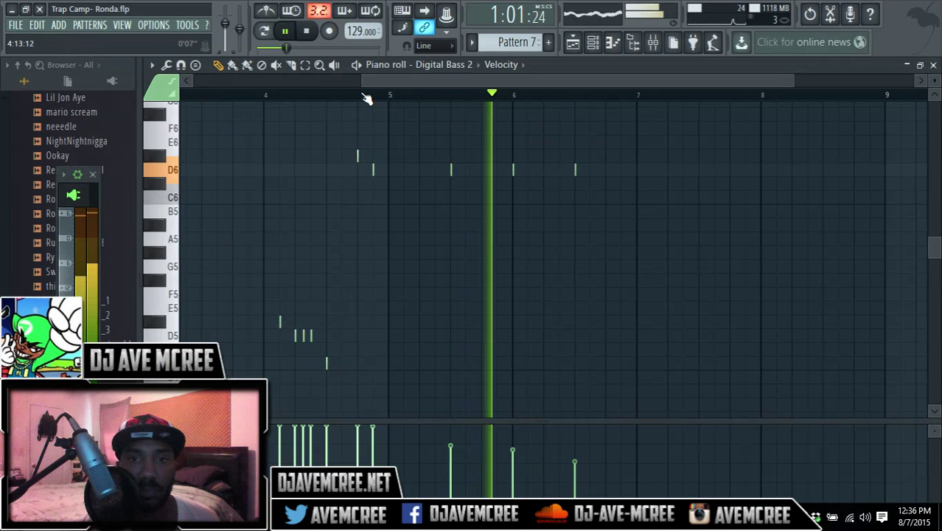
key("space")
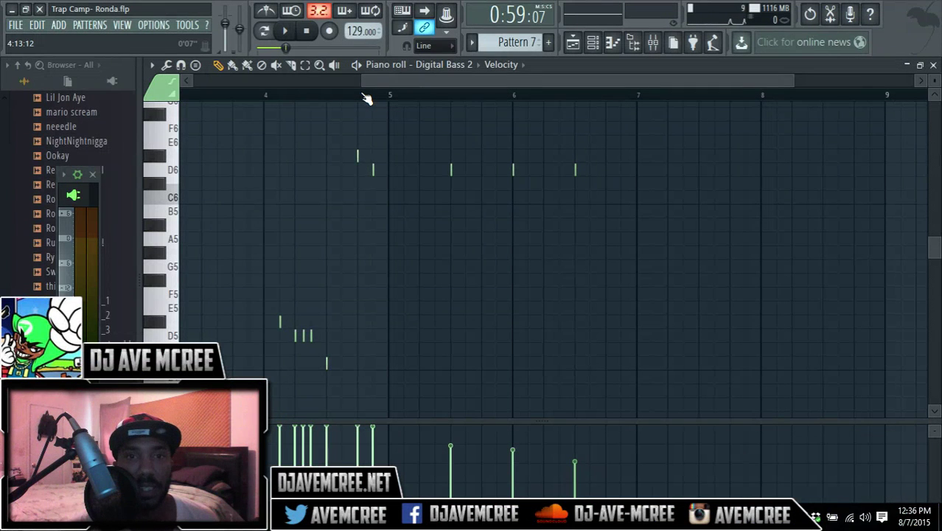
Show the mixer, select Bass track 1 and open its Fruity delay 2 effect for inspection
left_click(582, 45)
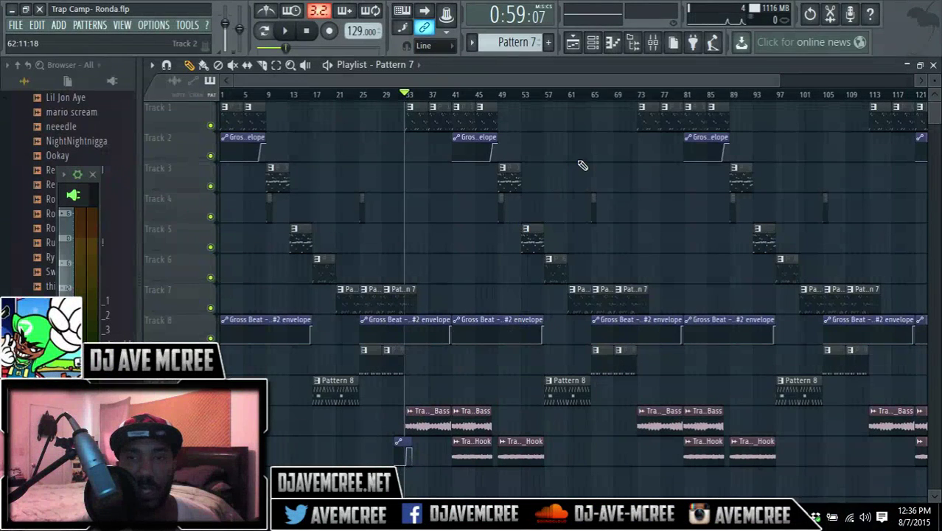
left_click(652, 46)
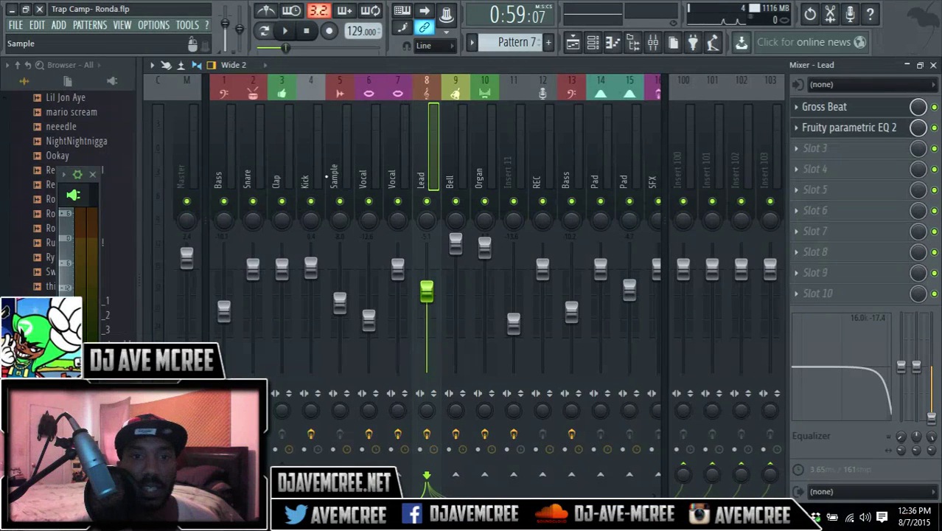
left_click(222, 157)
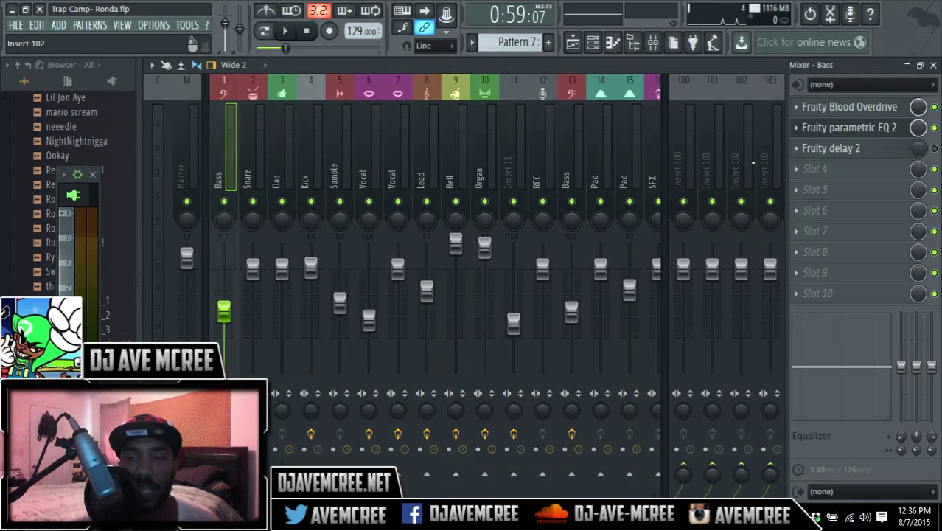
left_click(877, 150)
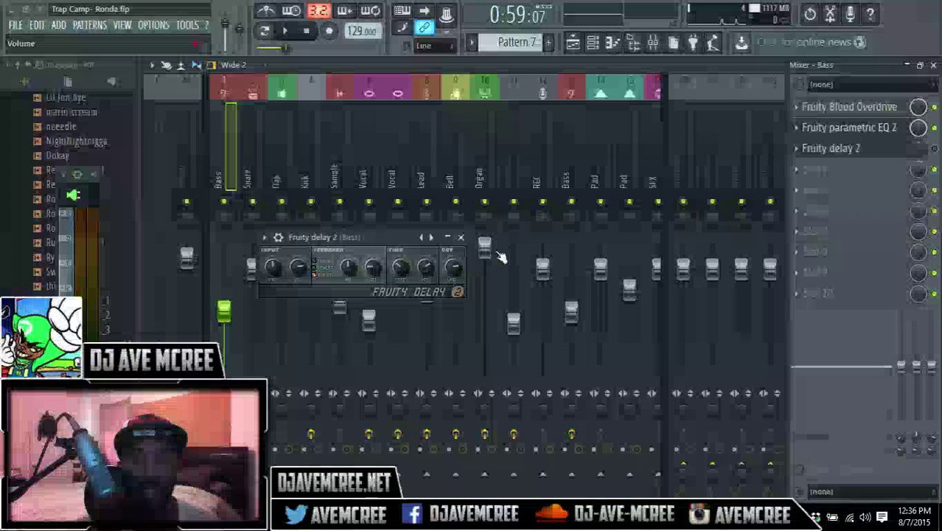
Close the Fruity delay 2 effect, the mixer and the playlist to get back to the Digital Bass 2 piano roll
left_click(461, 237)
key("Left")
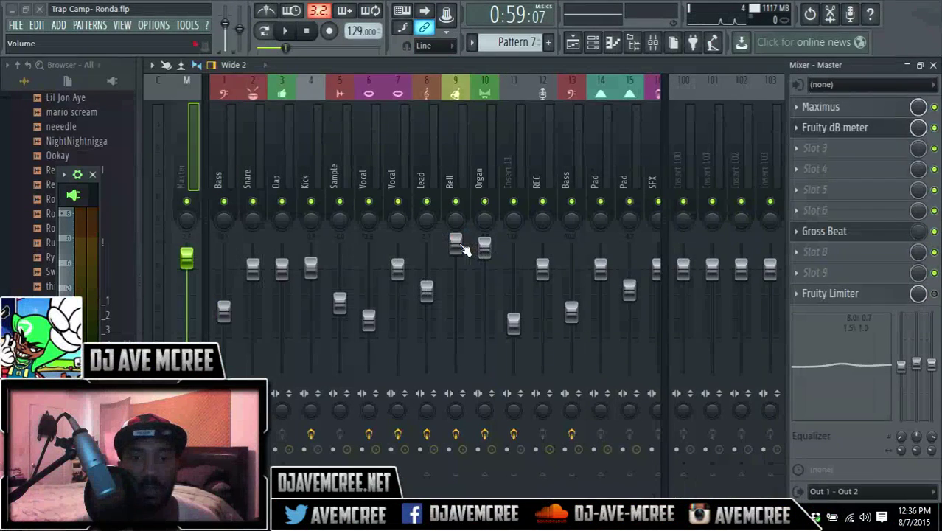
left_click(933, 65)
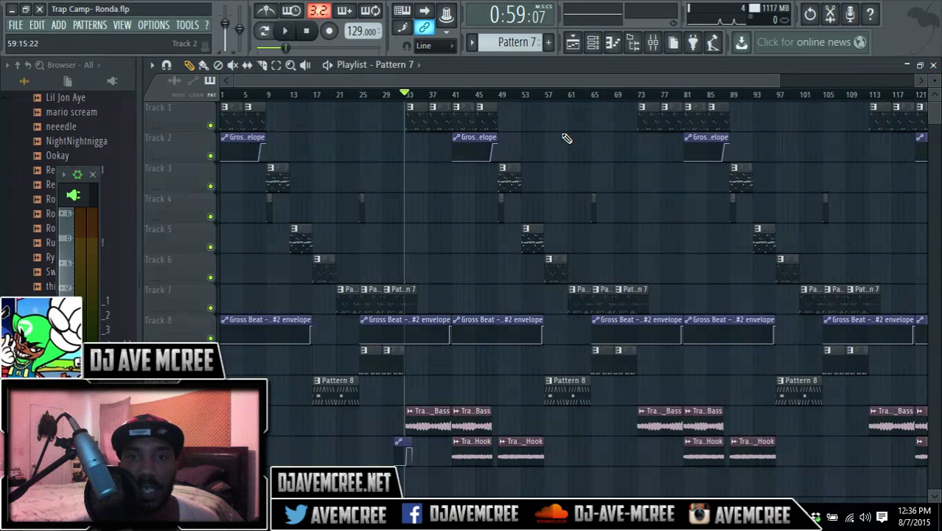
left_click(573, 43)
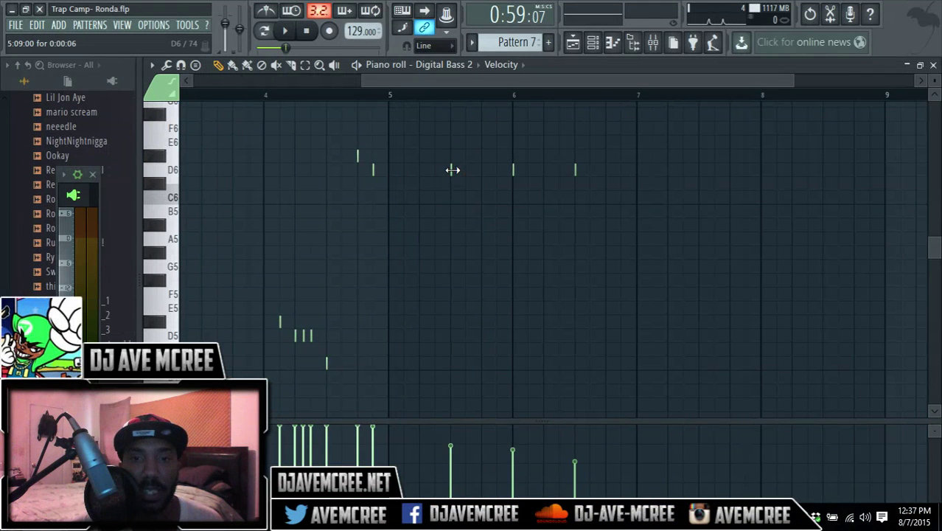
Place three A#5 notes directly below the D6 notes in bars 5 and 6, and delete them again
left_click(446, 229)
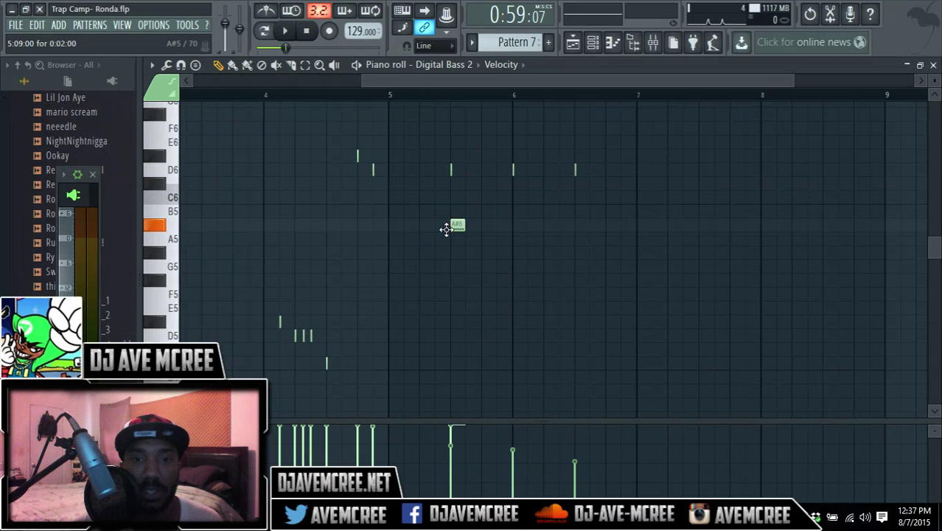
left_click(515, 228)
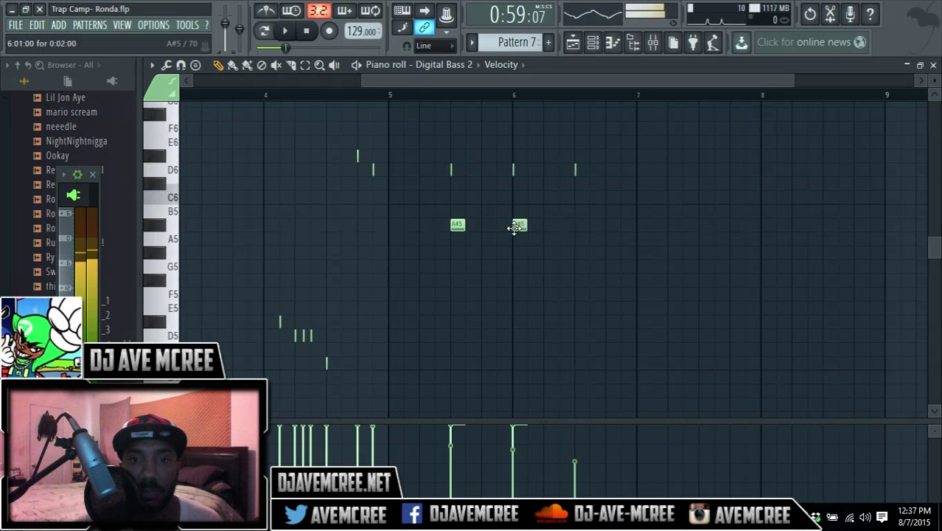
left_click(576, 226)
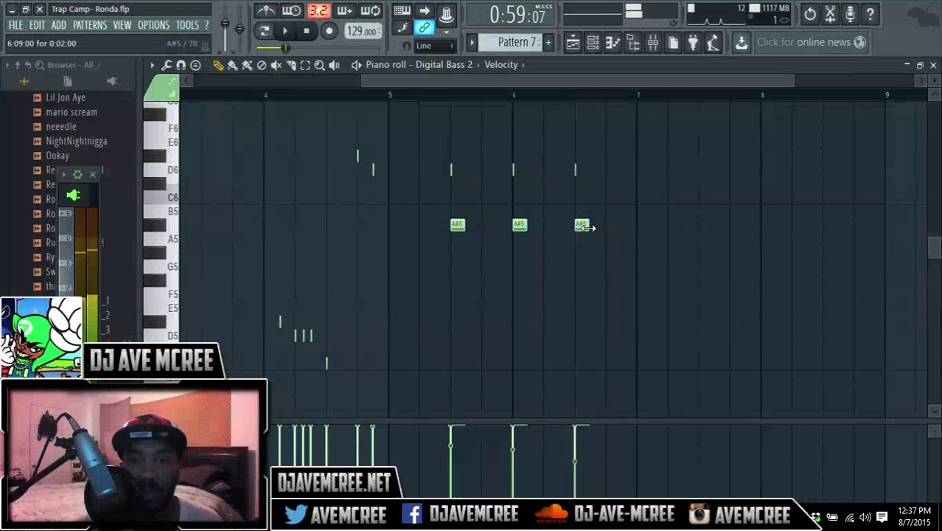
right_click(583, 226)
right_click(525, 227)
right_click(461, 227)
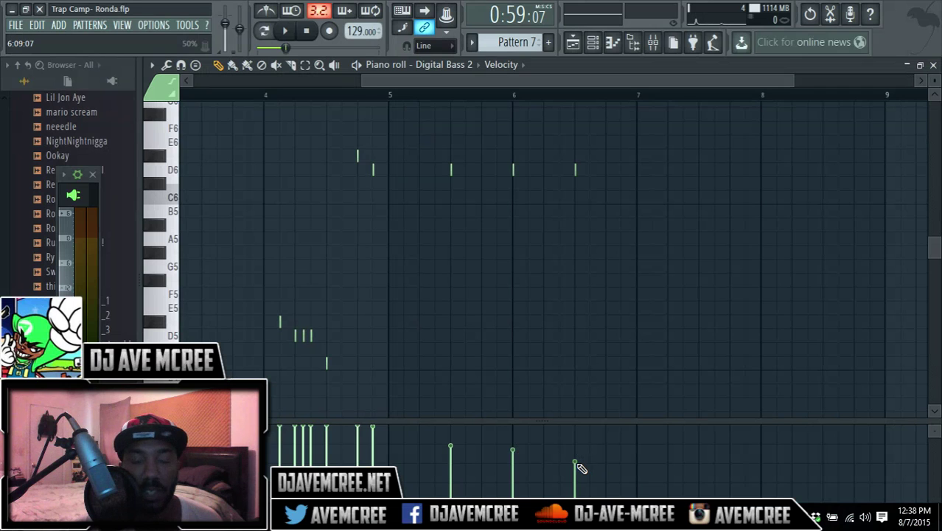
Audition the Digital Bass 2 notes through bars 5 and 6 and look over the available note properties
key("space")
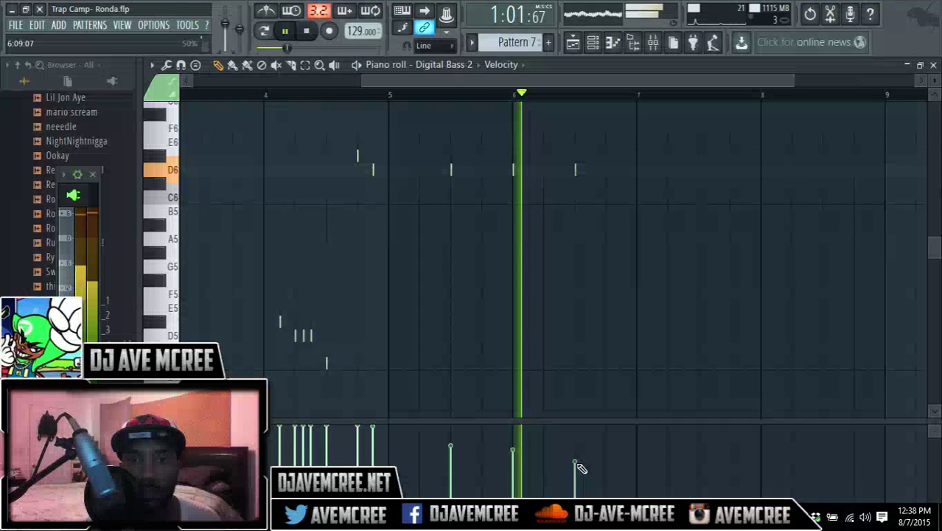
key("space")
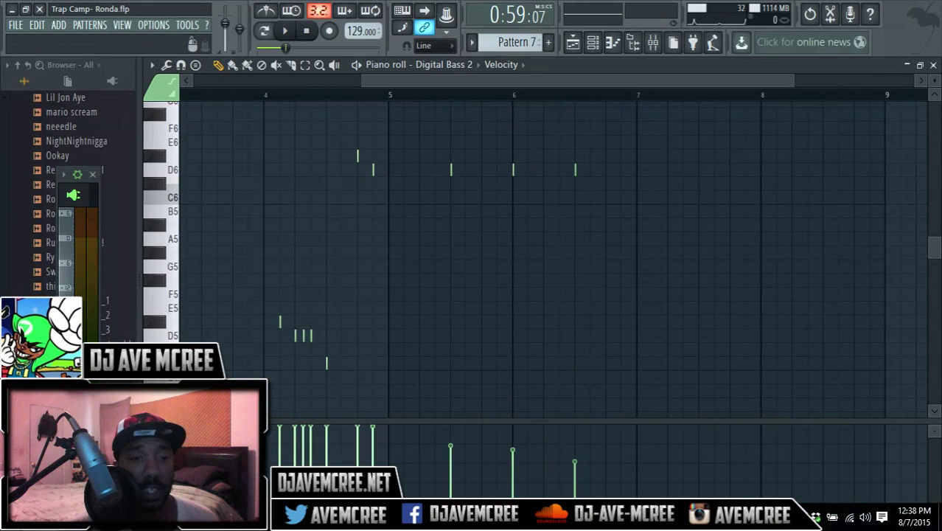
left_click(221, 401)
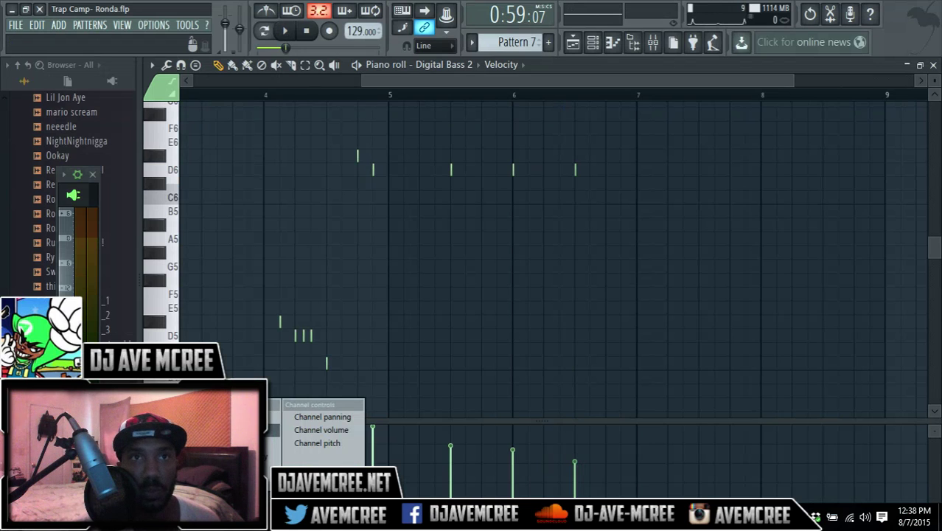
key("Escape")
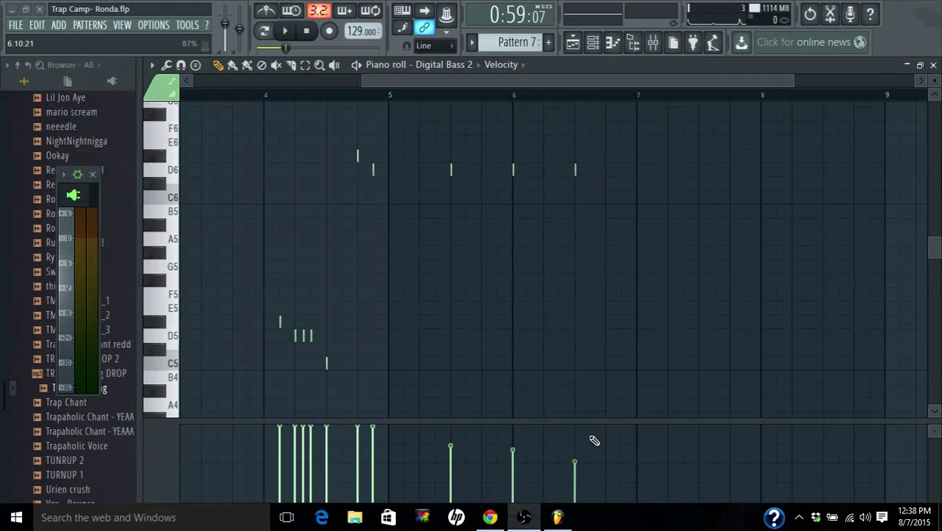
Display note pan in the event lane below the Digital Bass 2 notes and audition their panning through bars 5 and 6
left_click(166, 446)
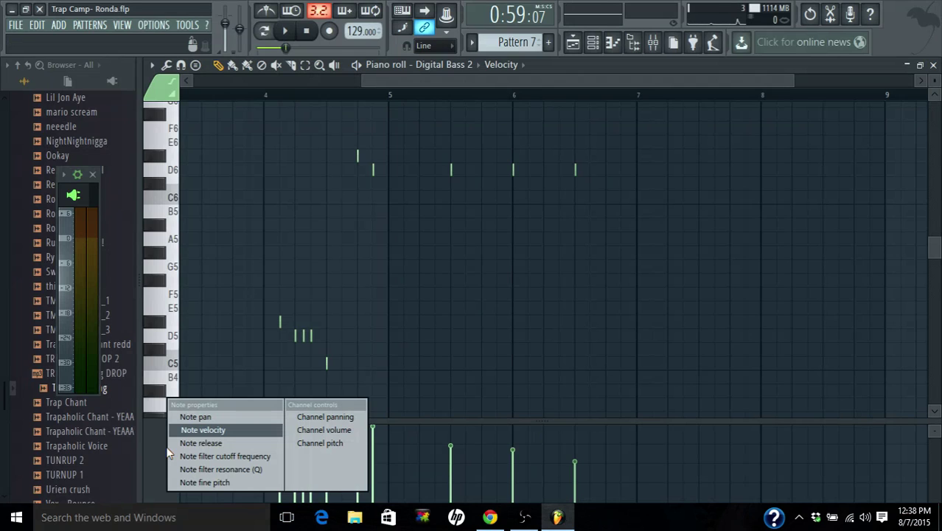
left_click(151, 436)
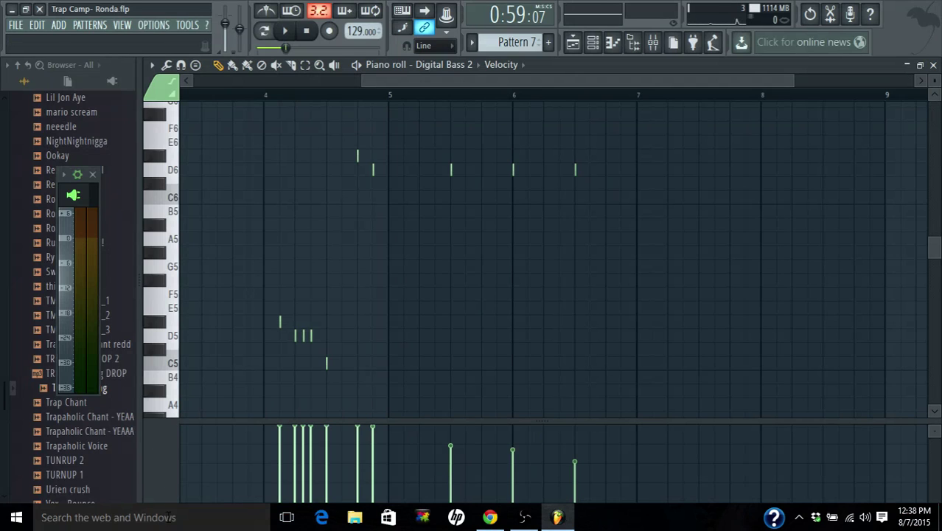
left_click(162, 462)
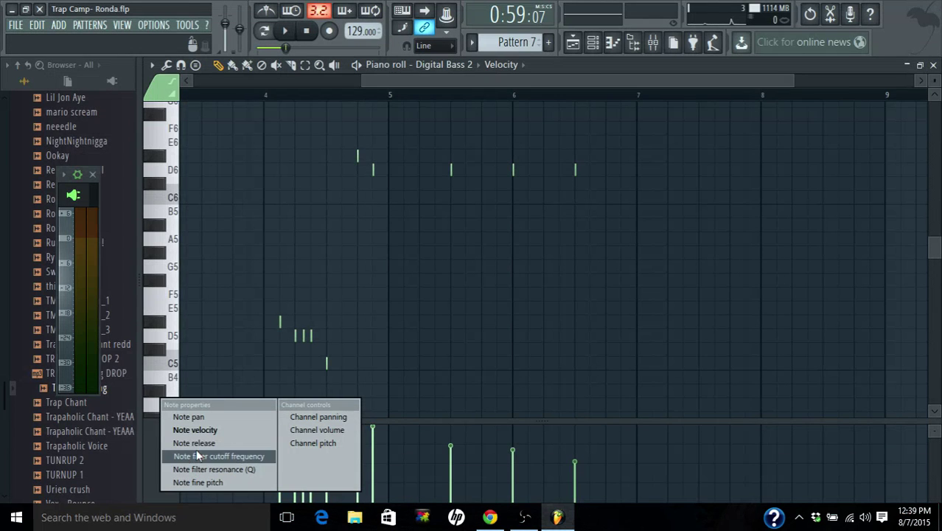
left_click(194, 417)
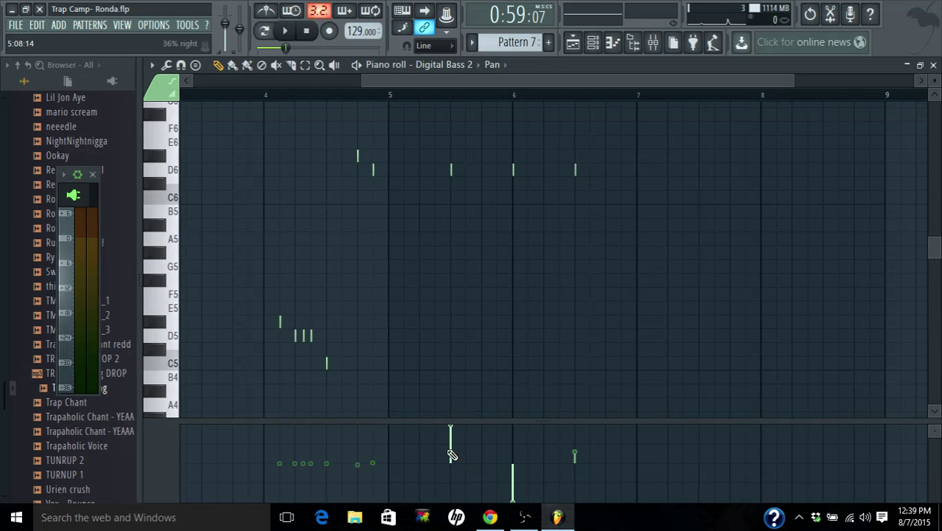
key("space")
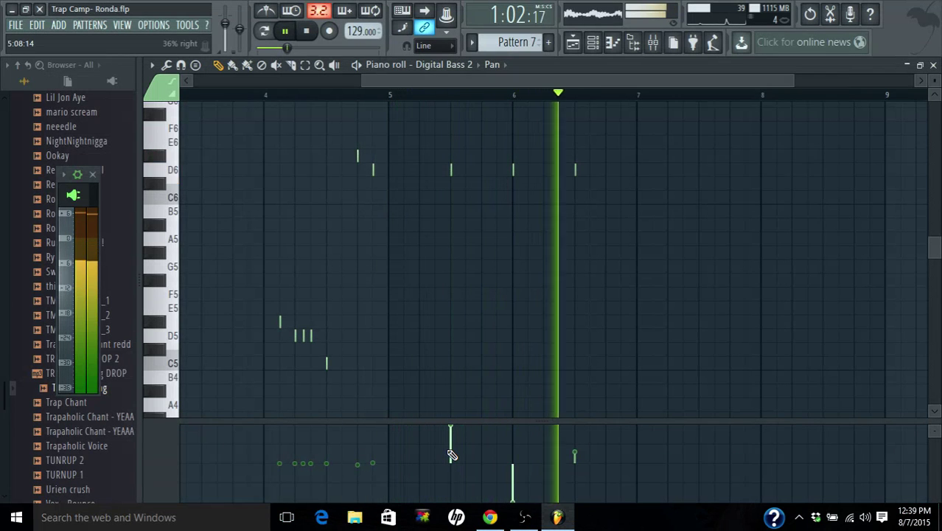
key("space")
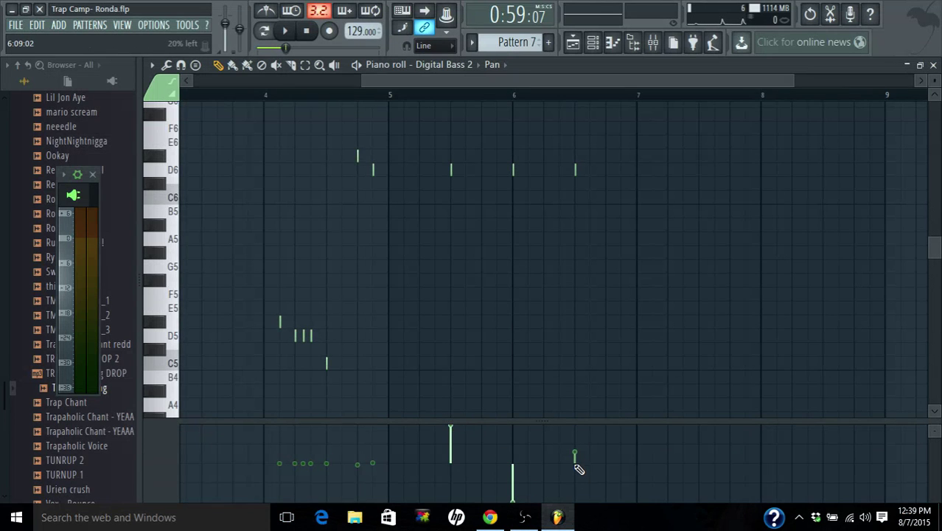
left_click_drag(579, 463, 579, 456)
left_click_drag(578, 456, 580, 462)
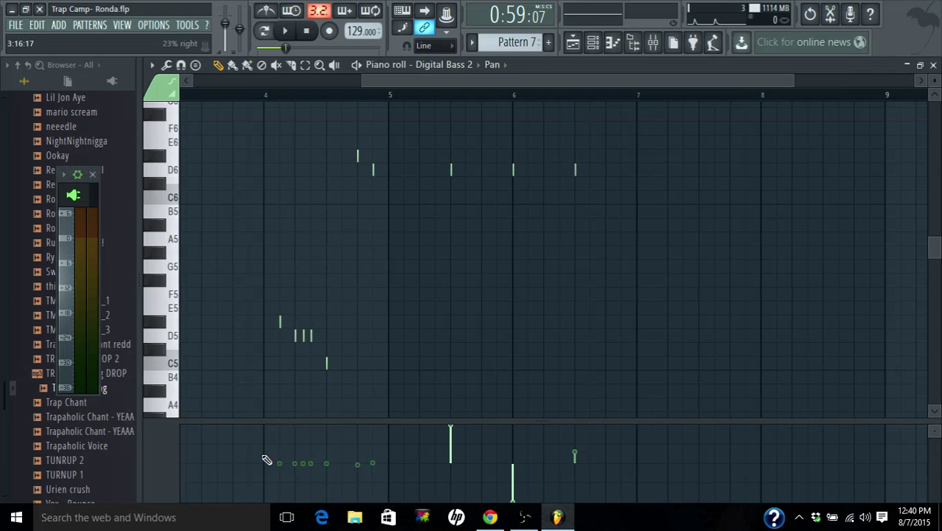
Switch the event lane back to note velocity, review the Digital Bass 2 values and close the piano roll
left_click(164, 437)
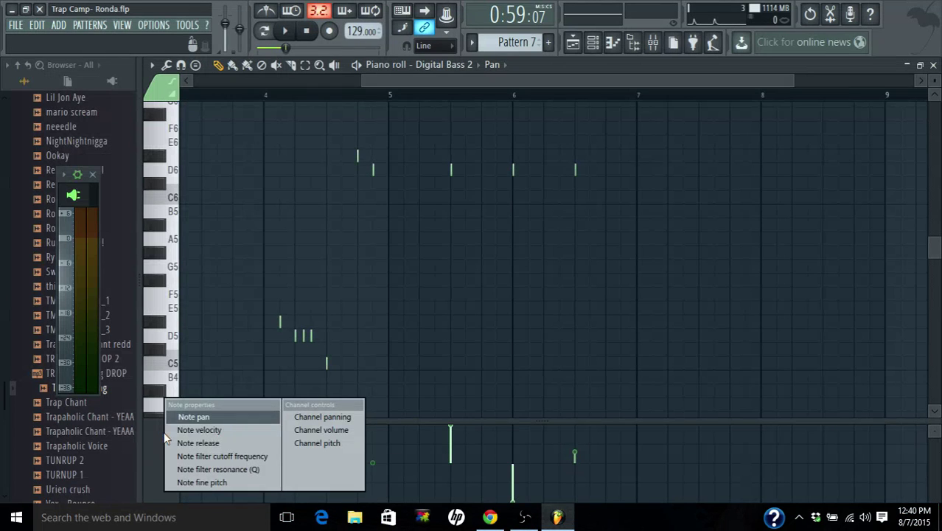
left_click(198, 430)
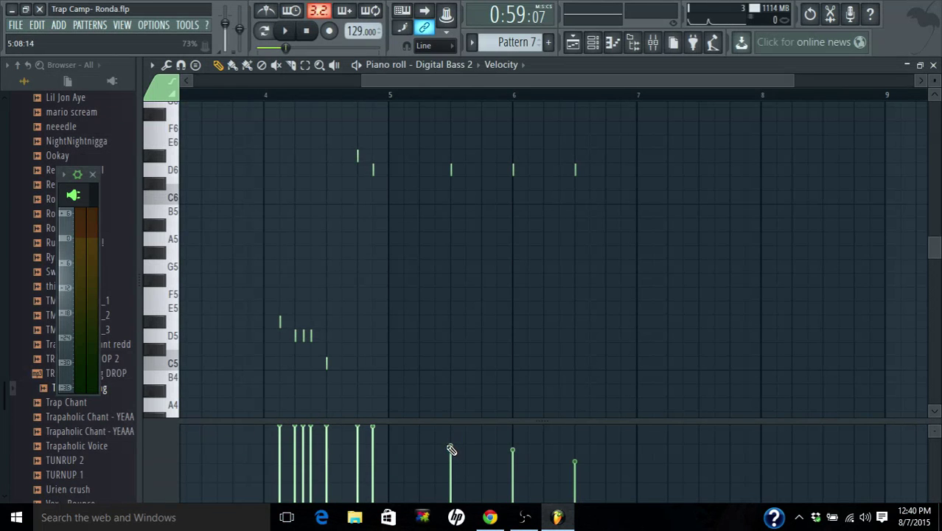
left_click(933, 65)
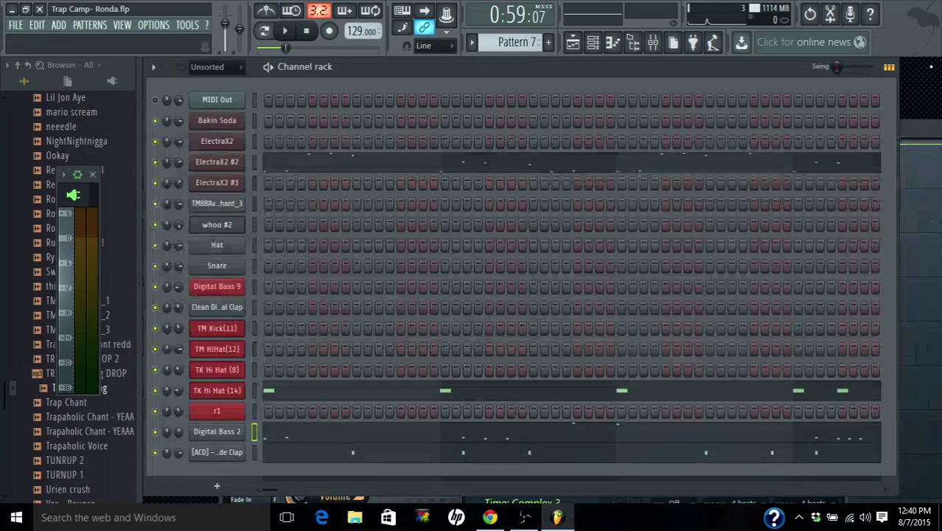
Show the mixer with Bass track 1 selected, audition the arrangement while watching its level, and close the mixer
left_click(653, 49)
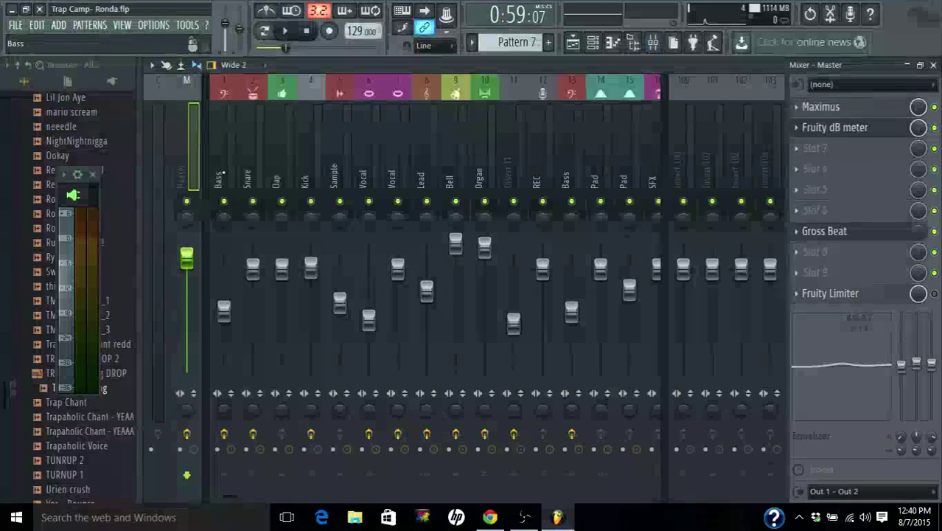
left_click(221, 173)
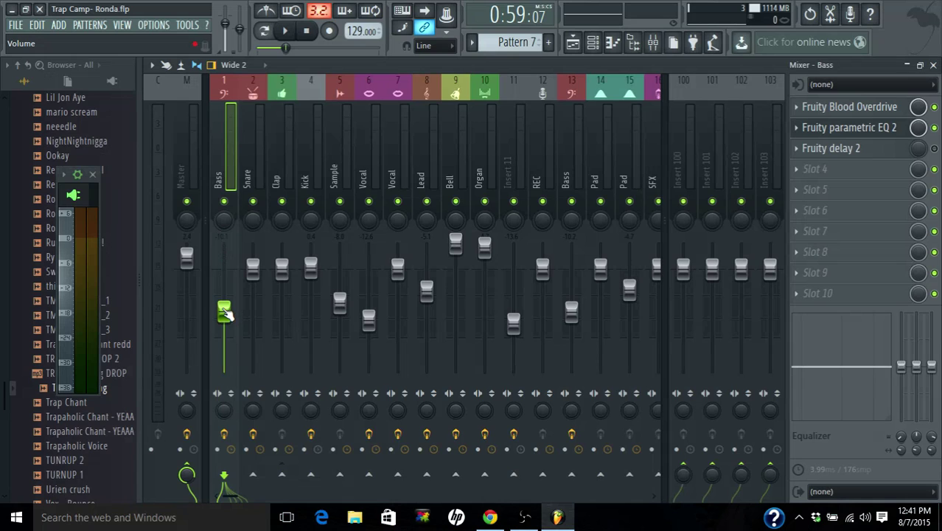
key("space")
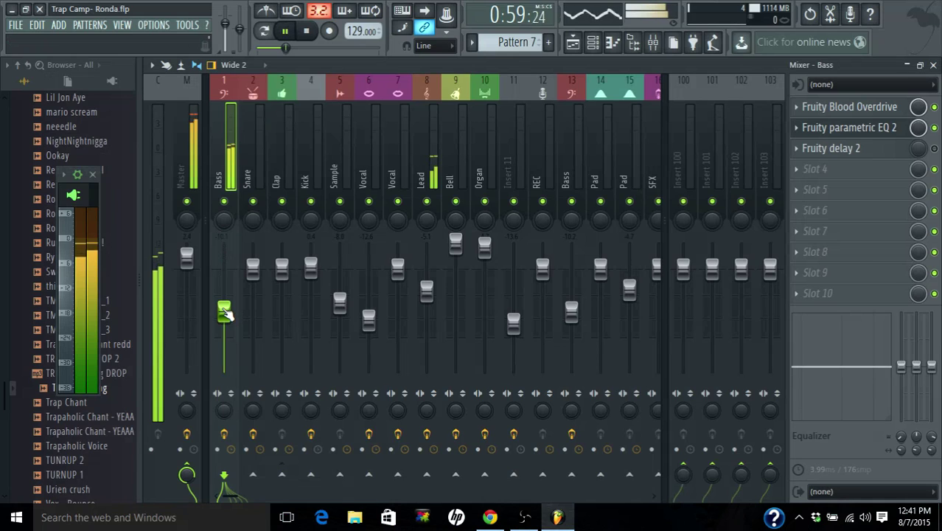
key("space")
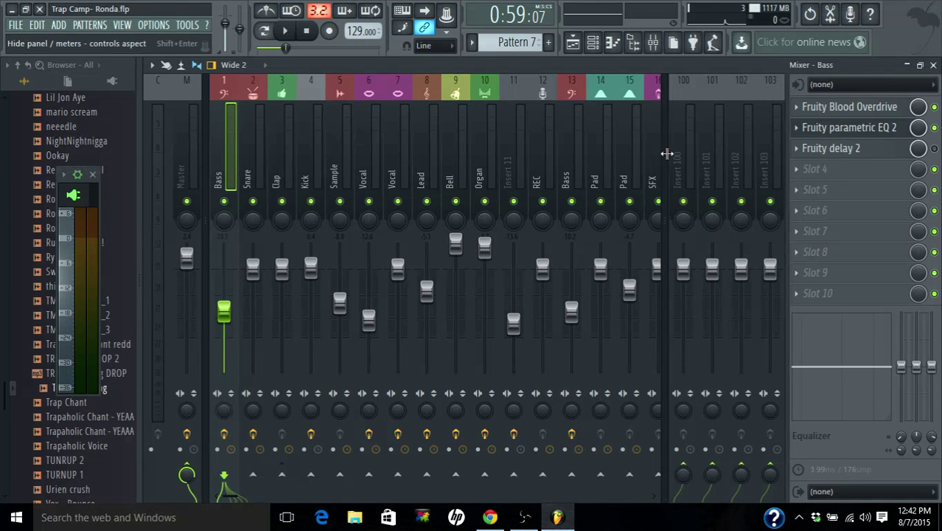
left_click(932, 66)
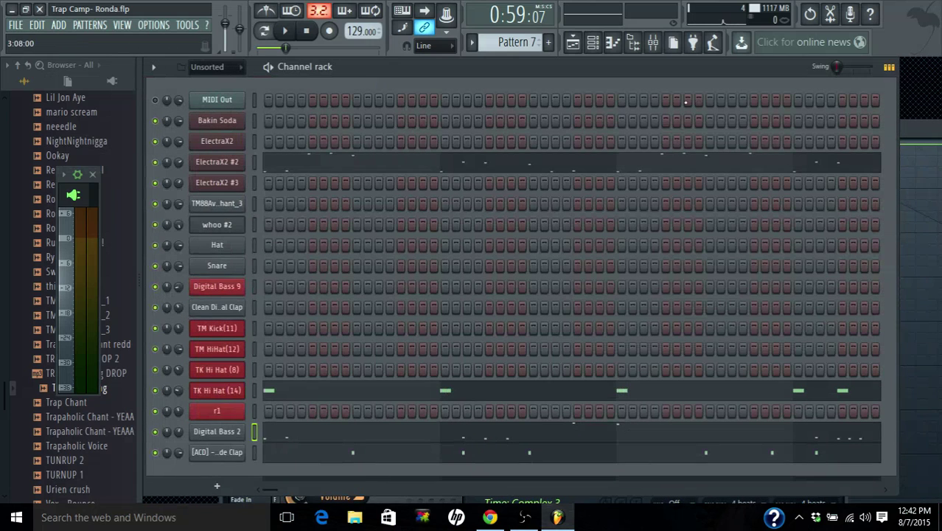
Open the Bakin Soda instrument for inspection, and return to the playlist to review tracks 8 to 20
left_click(234, 124)
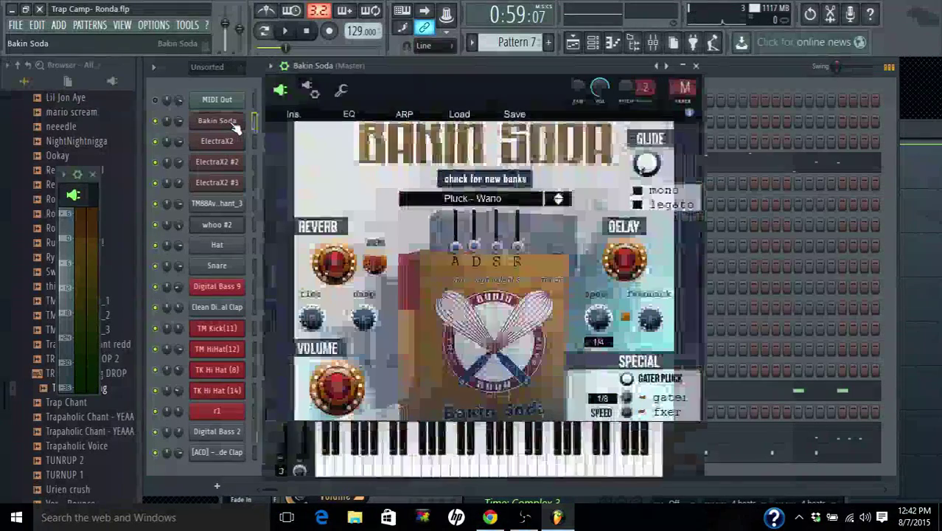
left_click(572, 44)
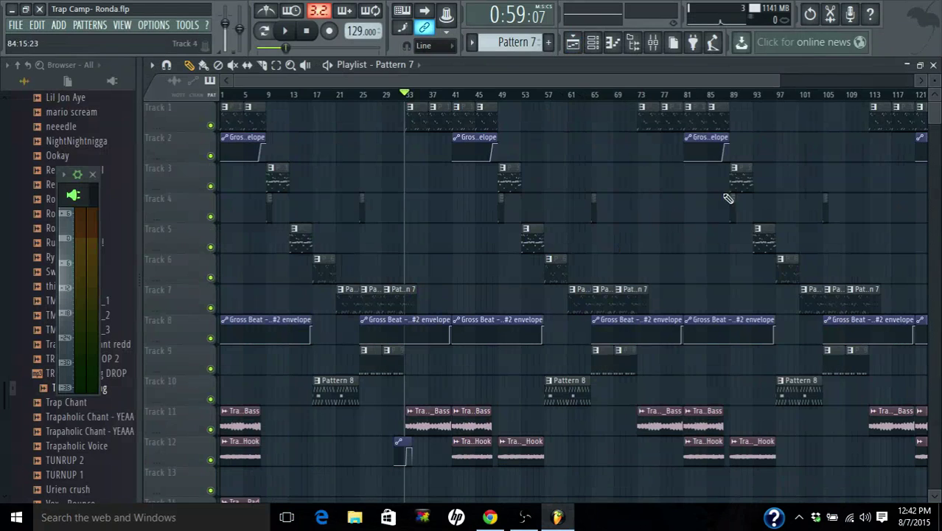
scroll(543, 302, "down", 5)
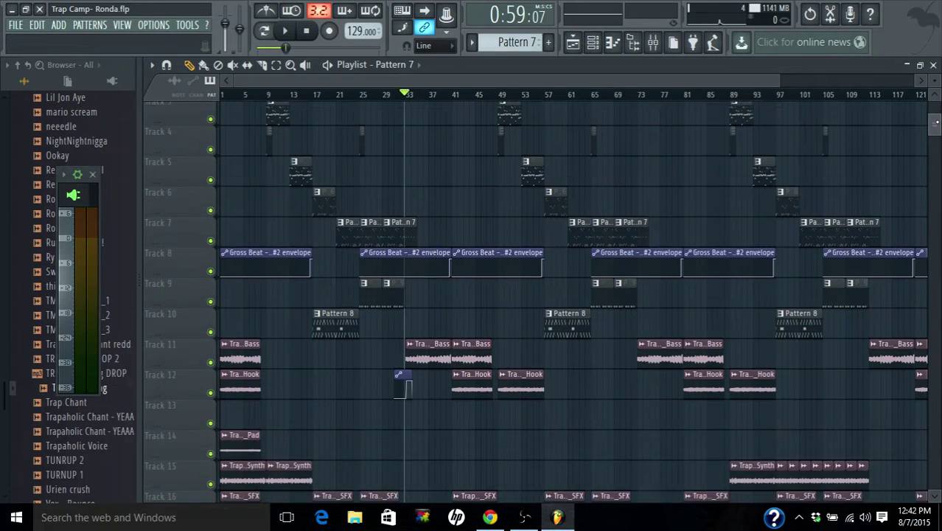
scroll(413, 197, "down", 2)
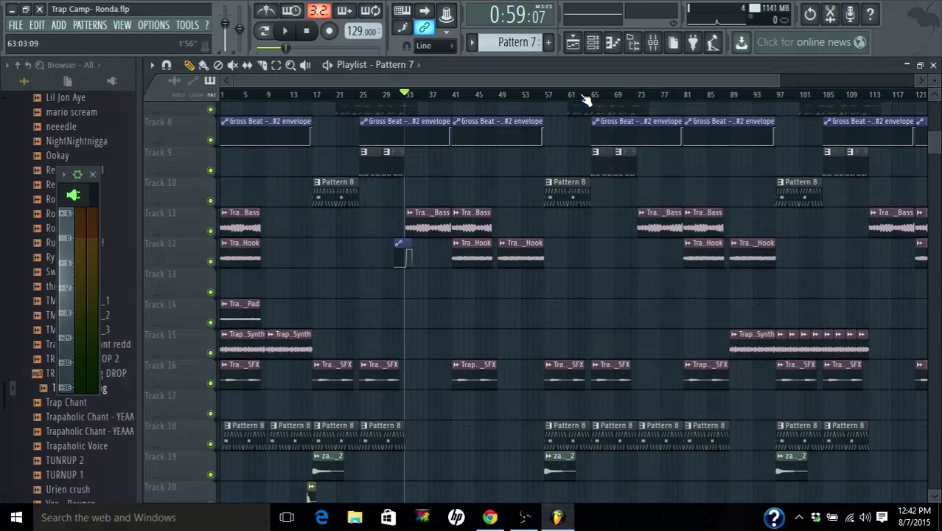
Restart the arrangement from the beginning and audition the Track 14 pad and Track 15 synth in turn by soloing and unsoloing each
left_click(308, 31)
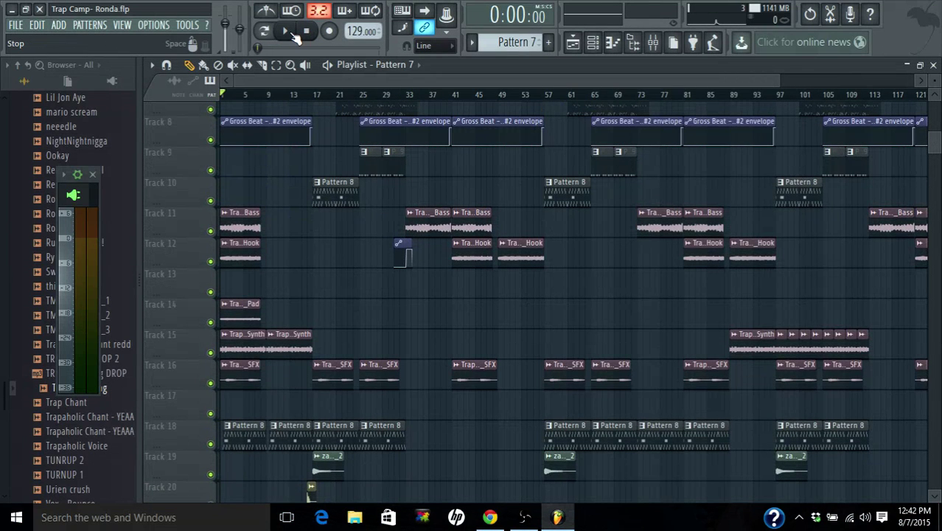
left_click(287, 31)
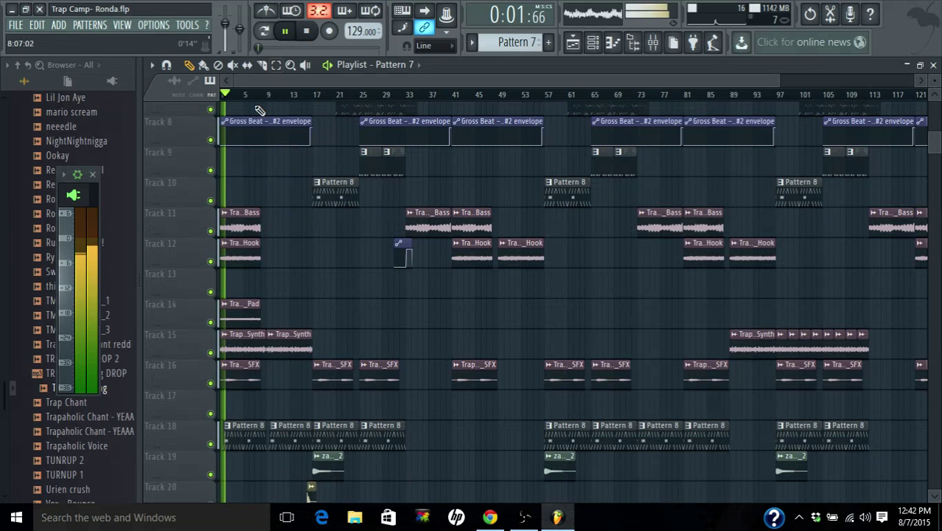
right_click(210, 322)
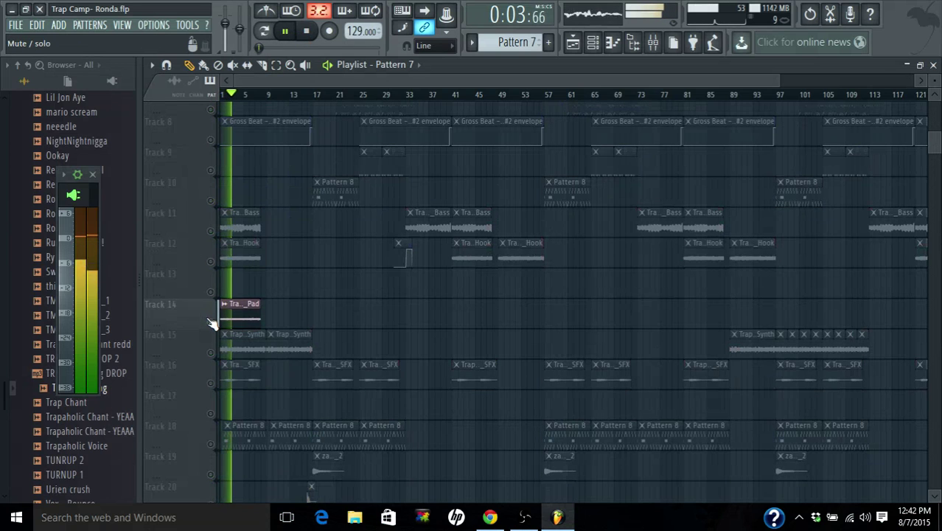
right_click(210, 322)
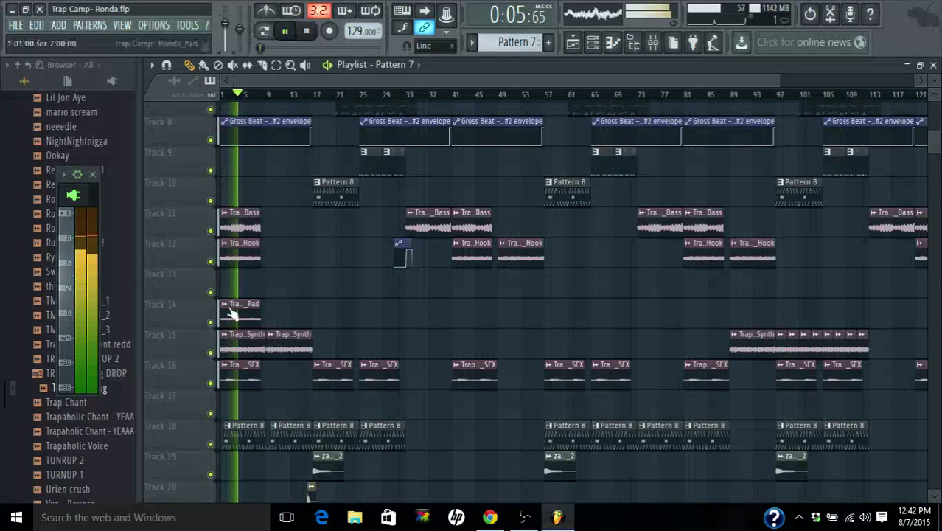
right_click(210, 352)
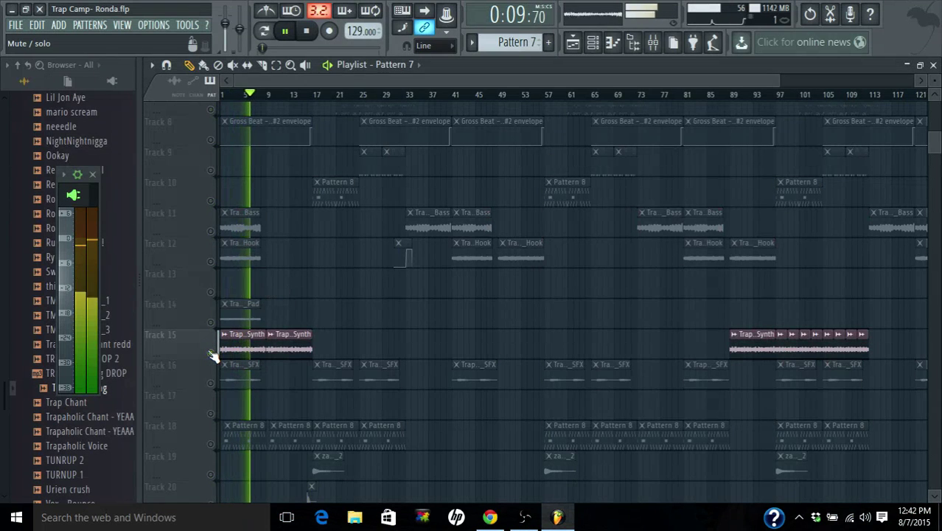
right_click(210, 352)
key("space")
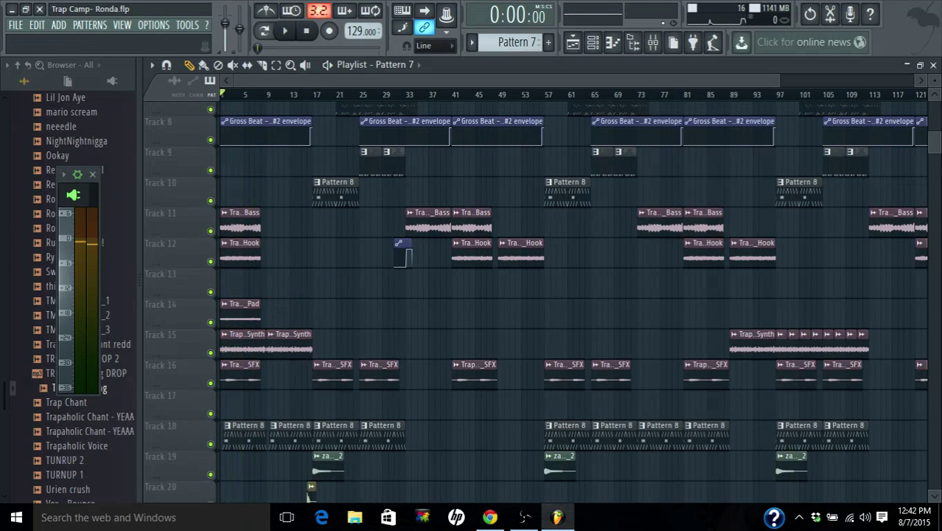
Show the mixer, solo the Synth on track 18 and audition it from the start of the song
left_click(653, 42)
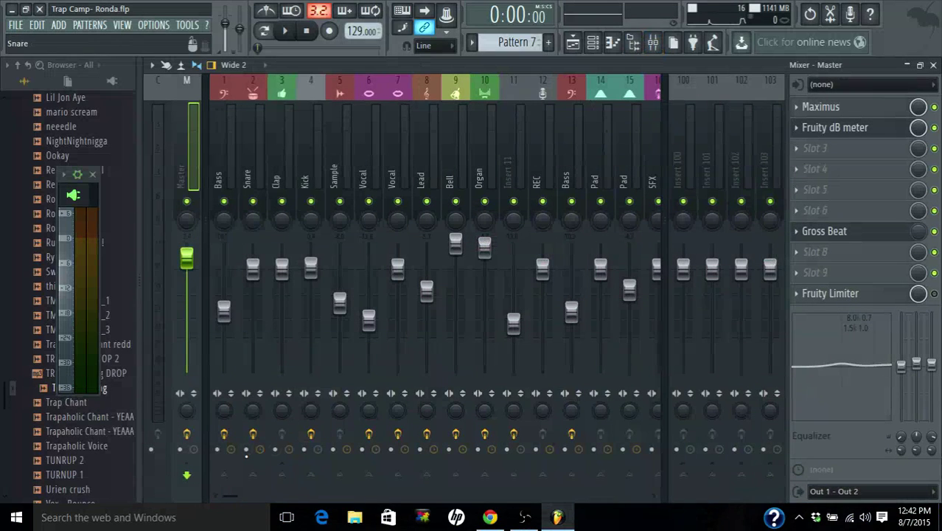
scroll(435, 280, "right", 7)
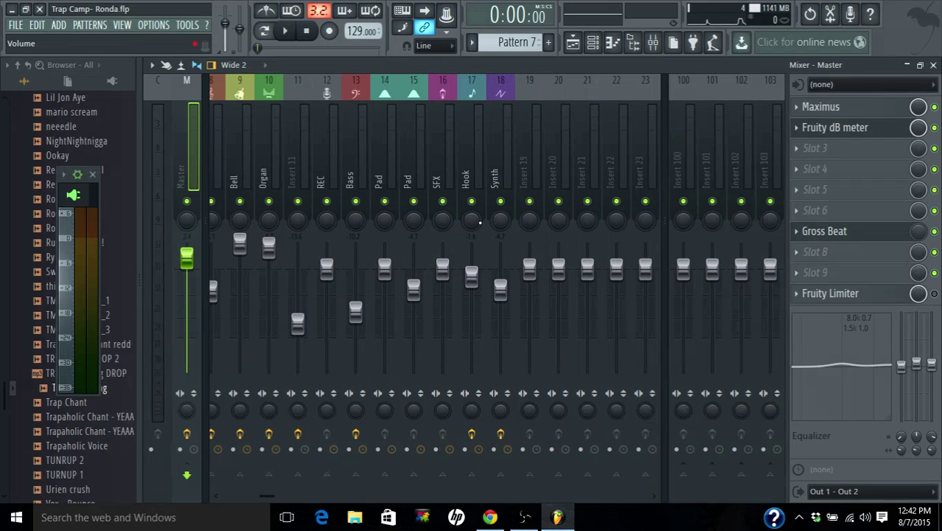
right_click(501, 203)
key("space")
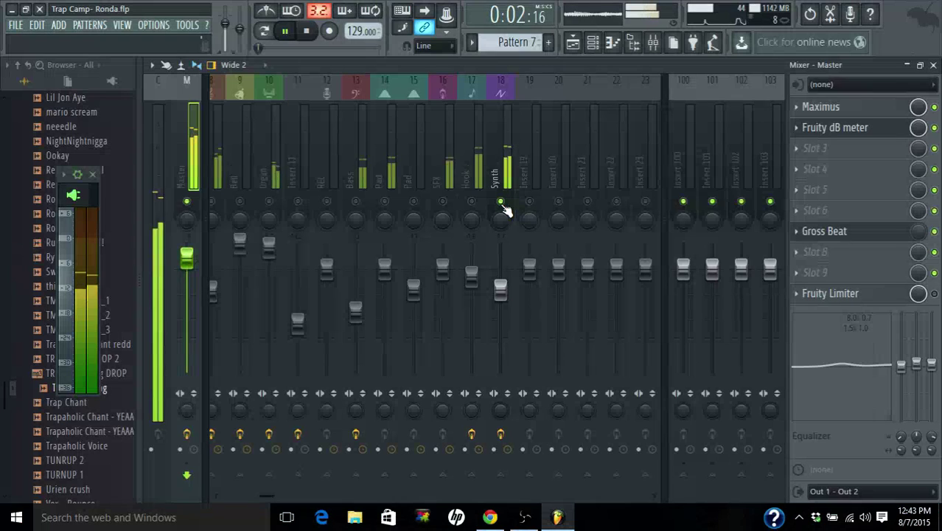
key("space")
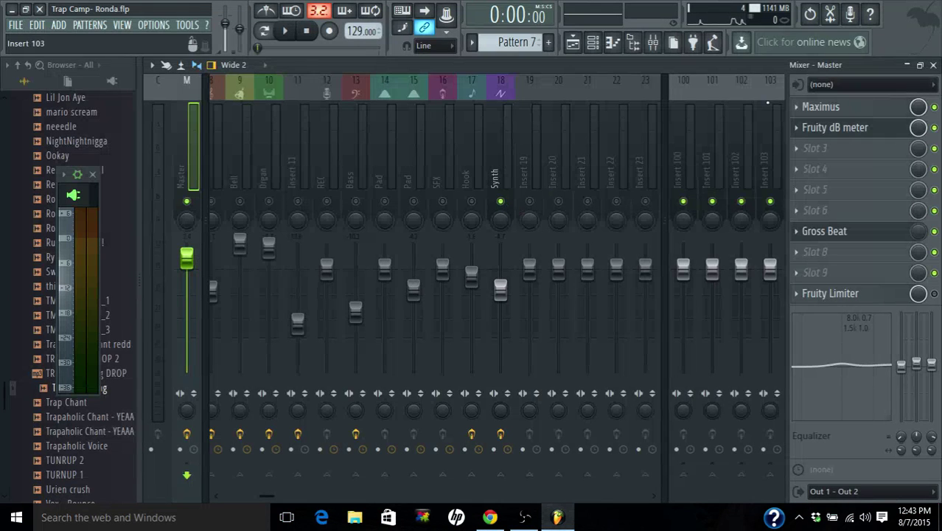
Return to the playlist and briefly audition the opening of the arrangement
left_click(933, 65)
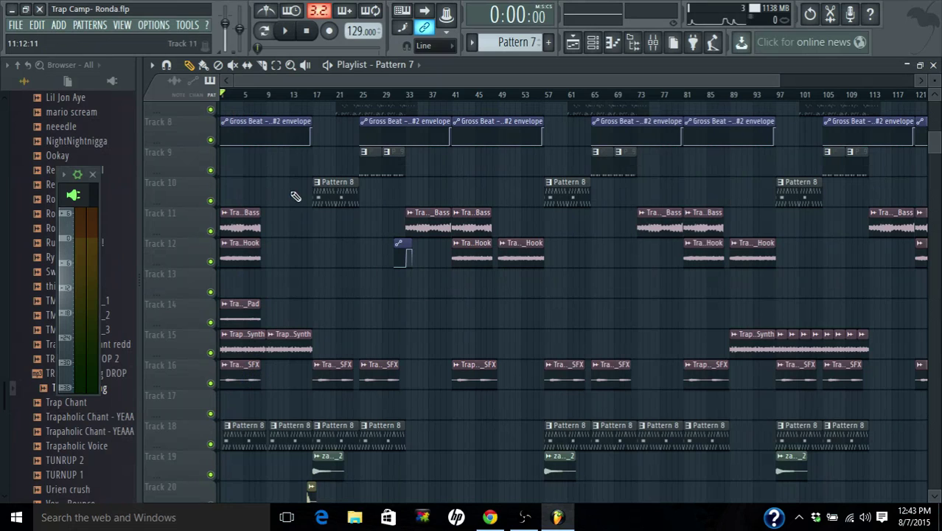
left_click(289, 39)
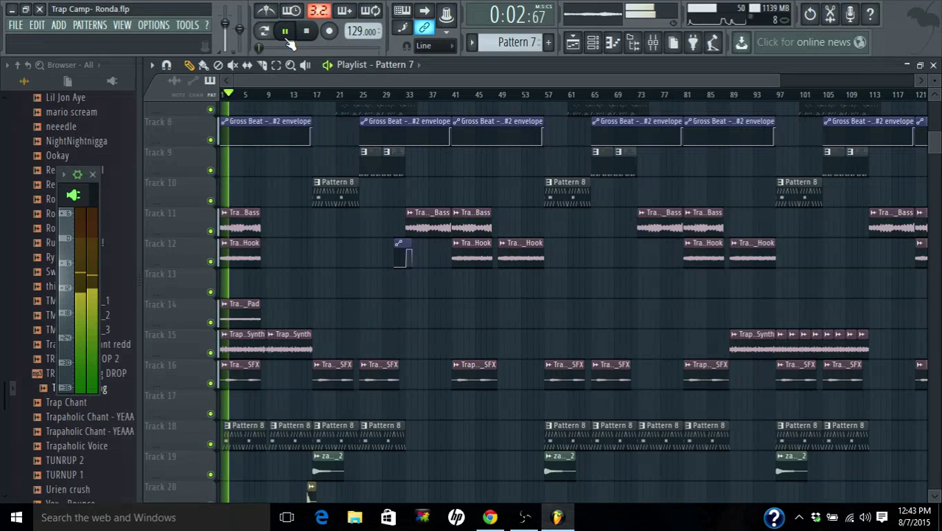
left_click(288, 40)
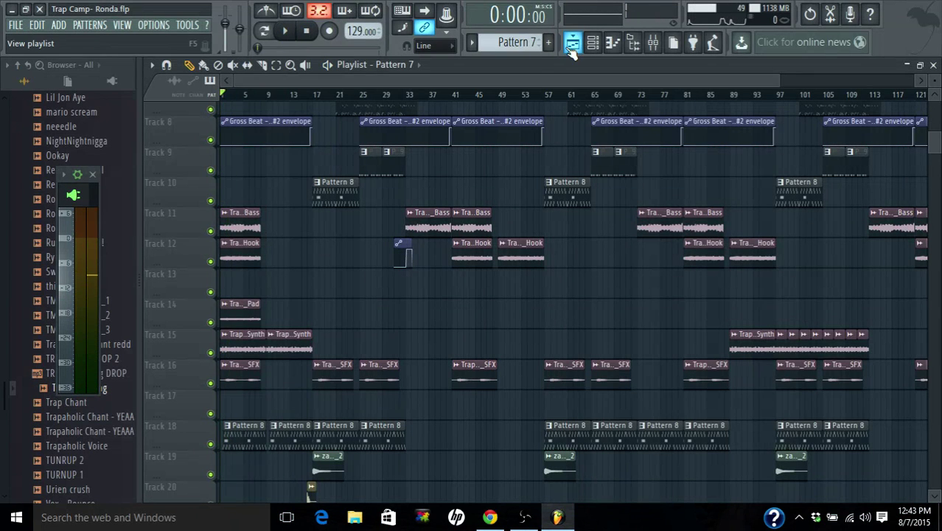
Reopen the mixer and release the solo on Synth track 18 so all mixer tracks are enabled again
left_click(654, 42)
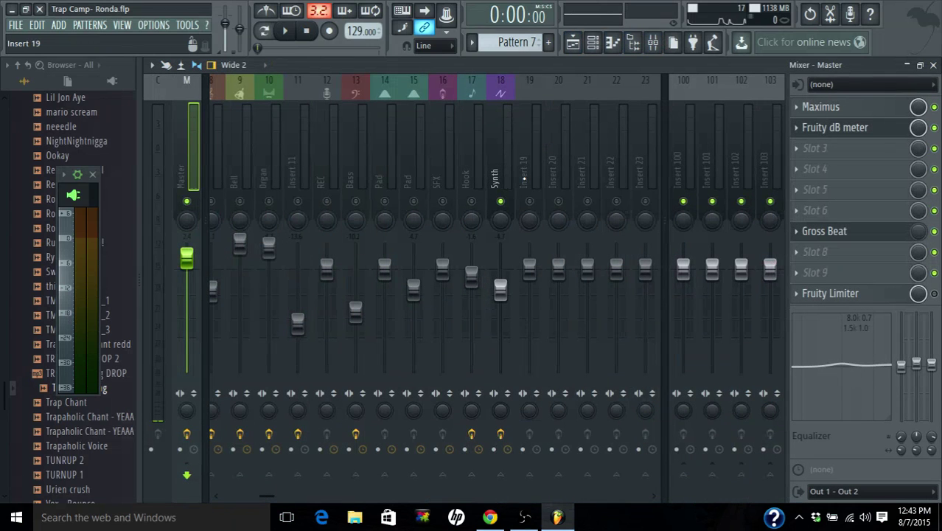
left_click(500, 201)
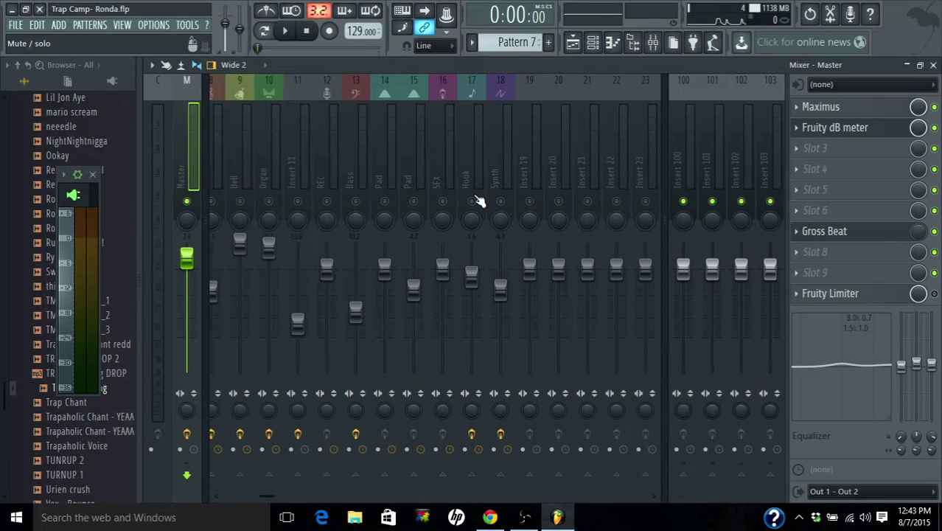
left_click(501, 202)
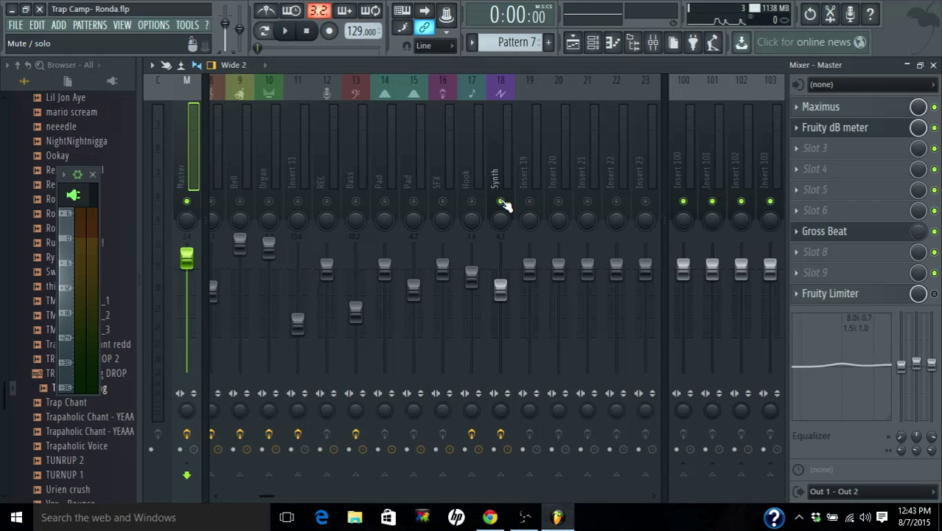
right_click(501, 202)
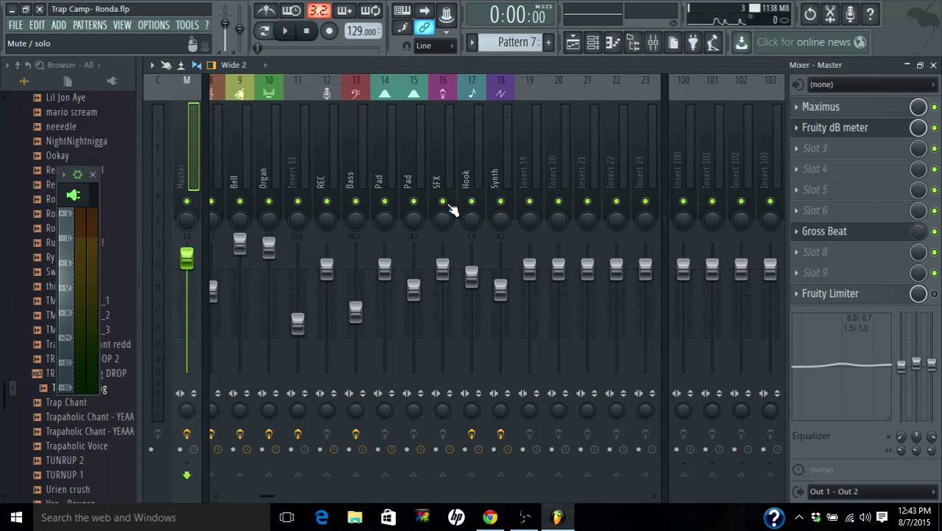
right_click(502, 204)
right_click(502, 207)
right_click(500, 204)
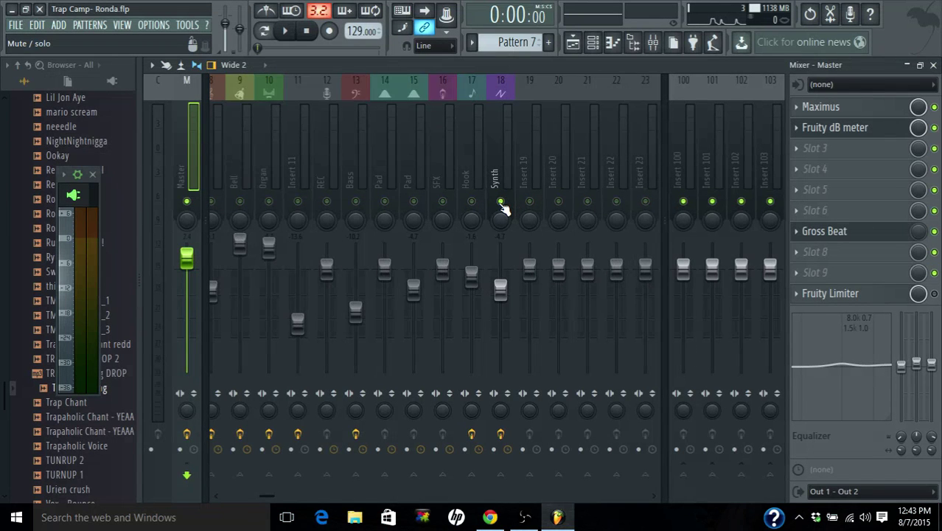
right_click(501, 206)
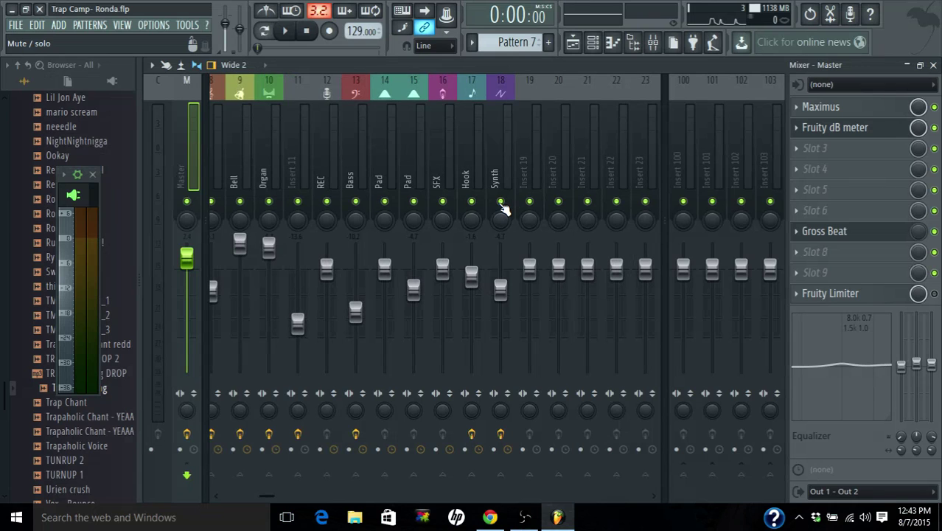
Audition the SFX on mixer track 16 by soloing and unsoloing it during playback, and close the mixer
key("space")
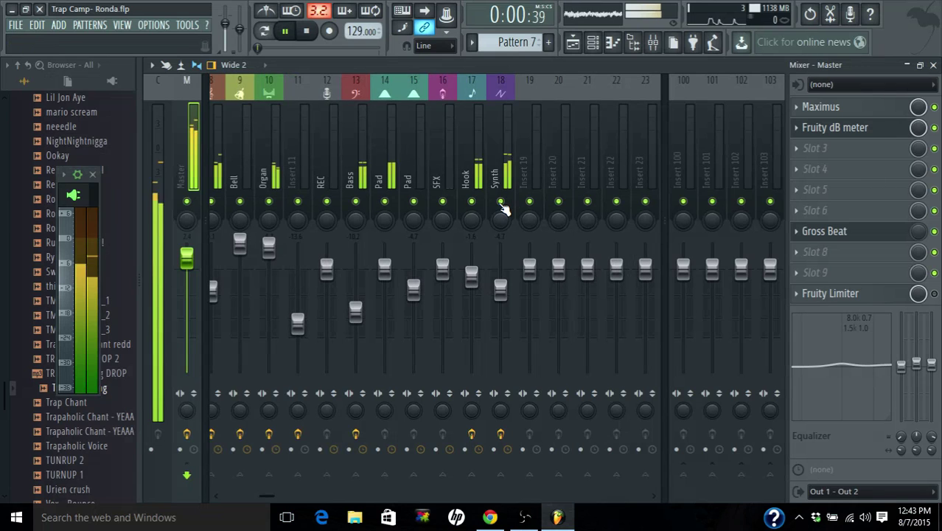
right_click(444, 203)
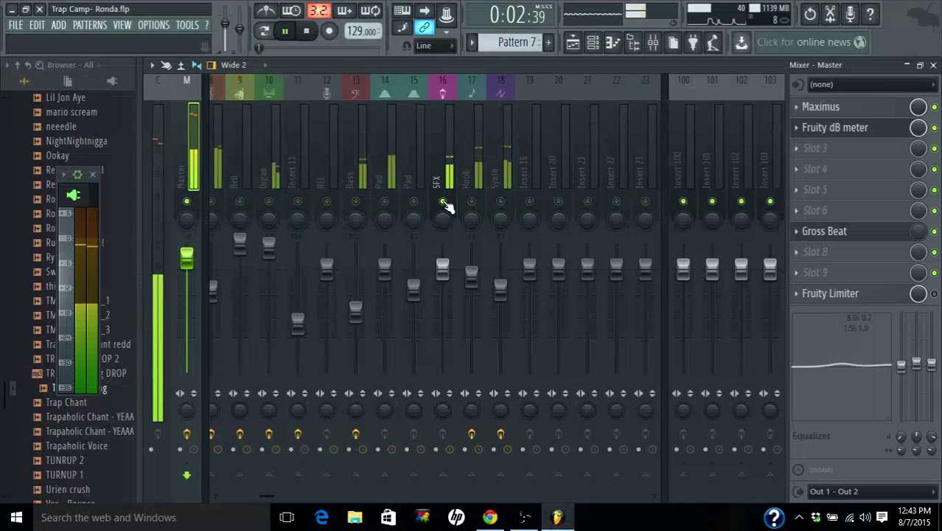
right_click(445, 203)
key("space")
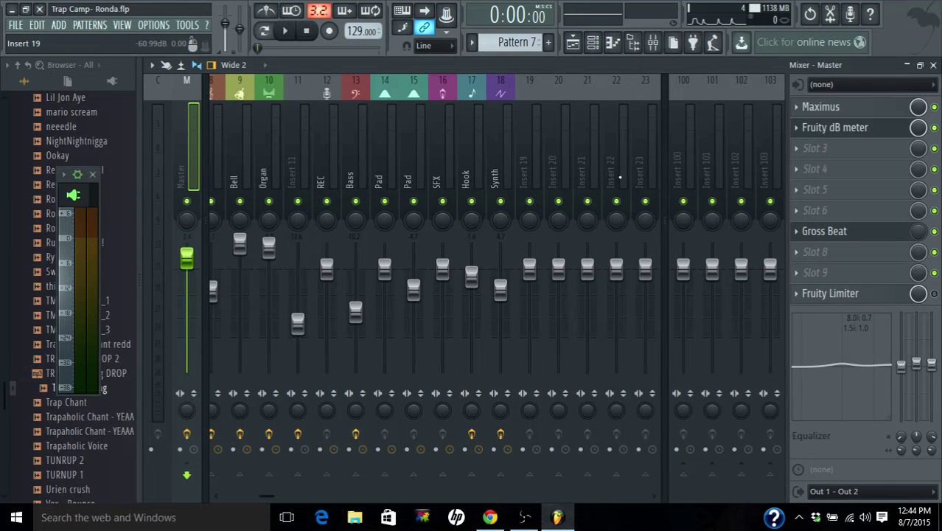
left_click(933, 65)
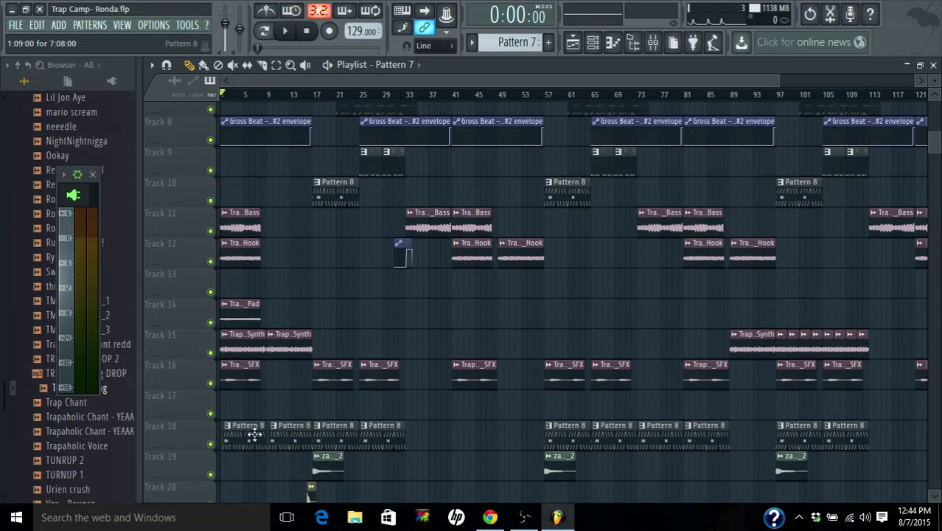
Play the song with the mixer open and audition the Bass on track 13 by soloing and unsoloing it
left_click(653, 42)
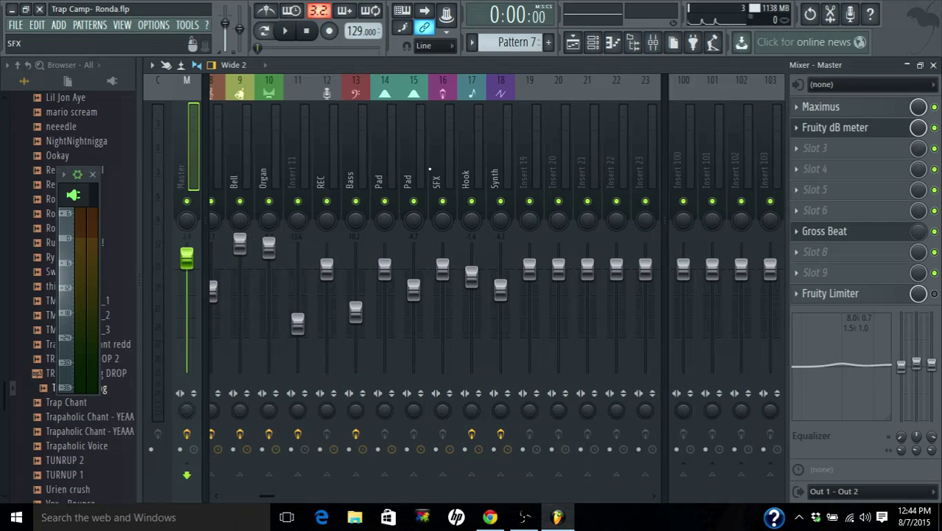
key("space")
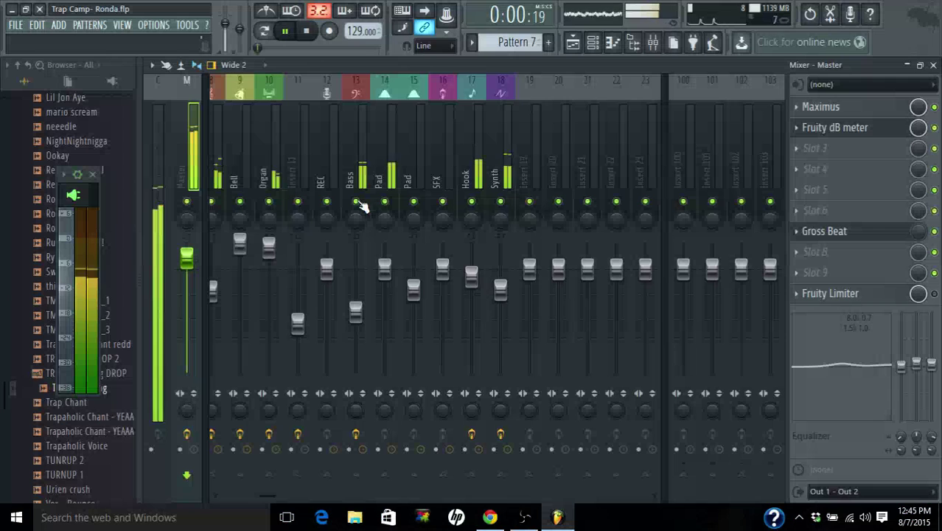
right_click(356, 202)
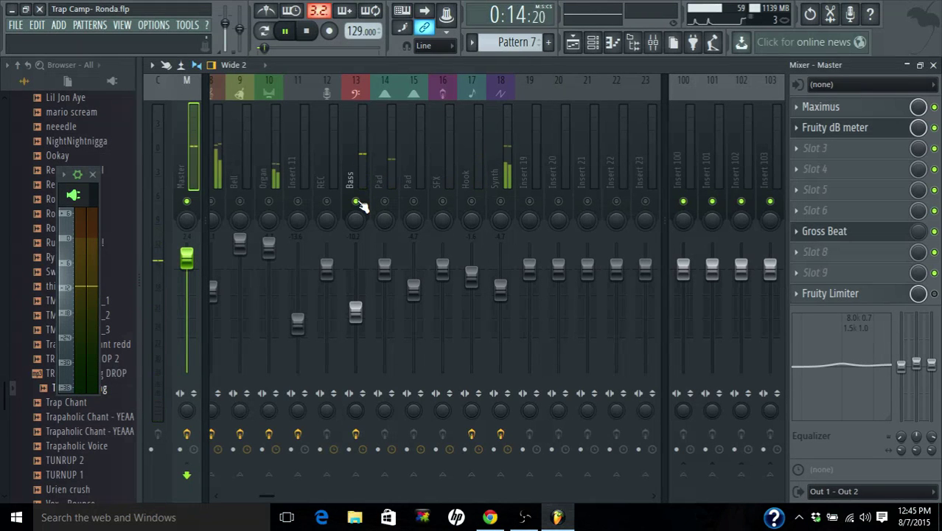
right_click(357, 201)
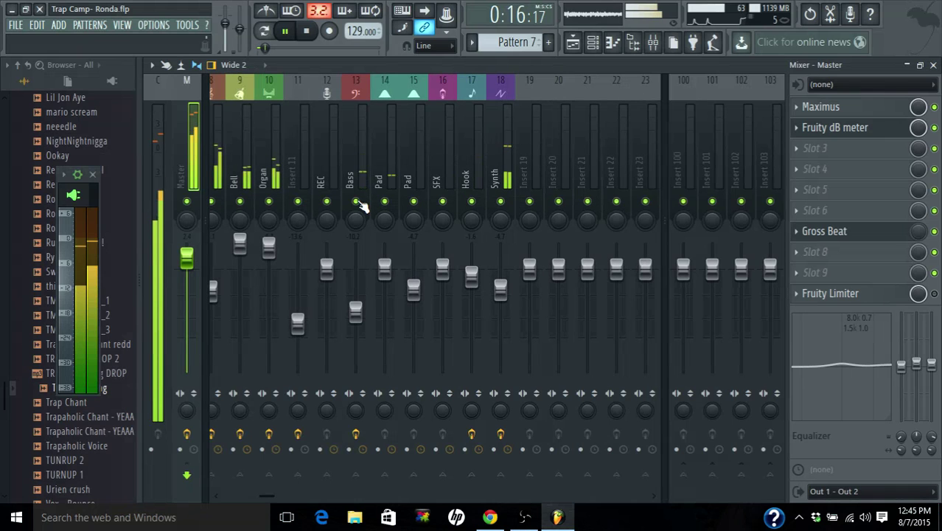
key("space")
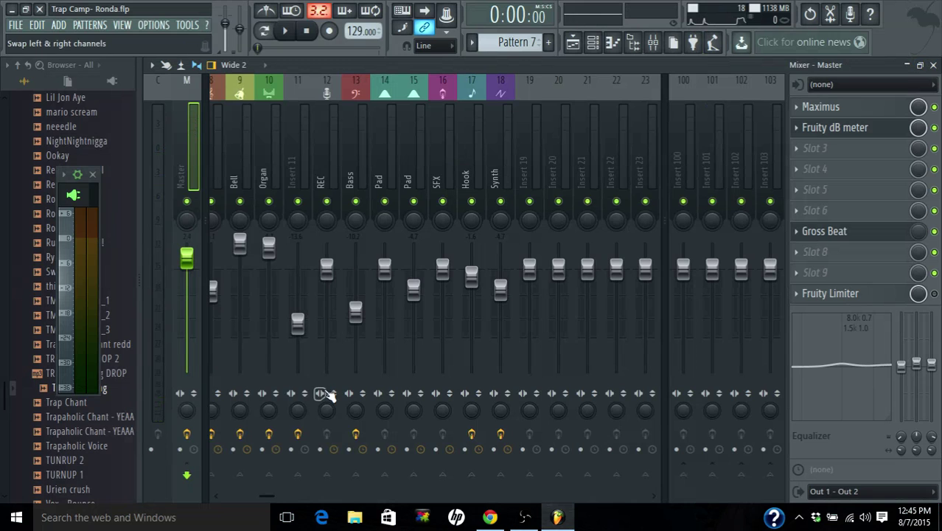
Solo the Lead on mixer track 8 and audition it while inspecting the Gross Beat effect on the Master
scroll(435, 287, "left", 7)
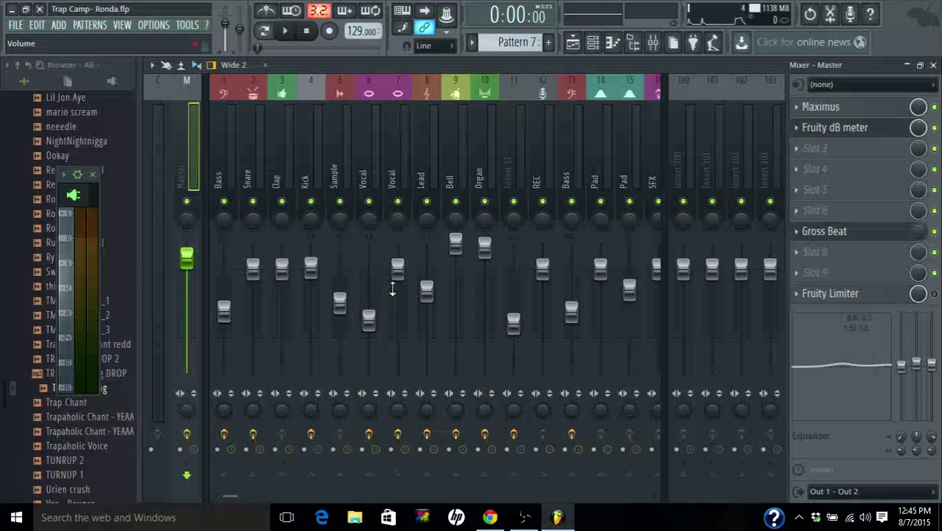
right_click(427, 201)
key("space")
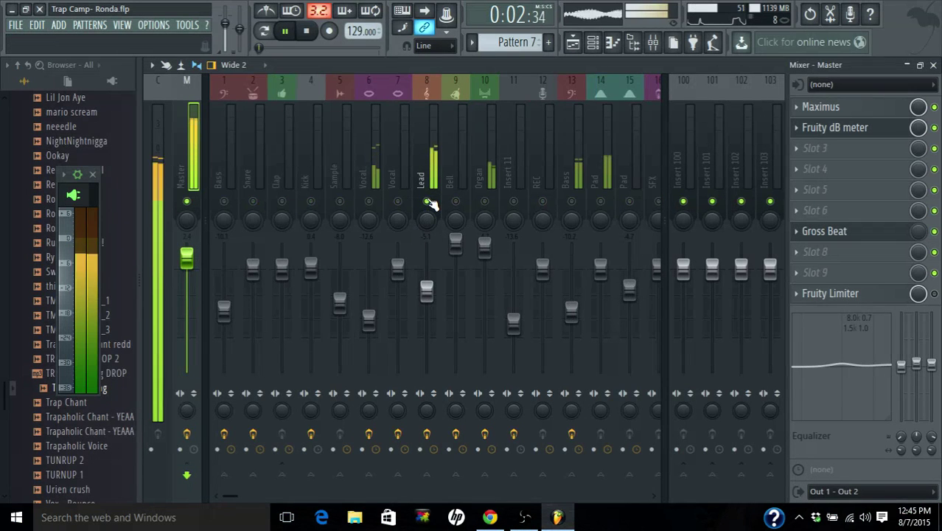
left_click(884, 238)
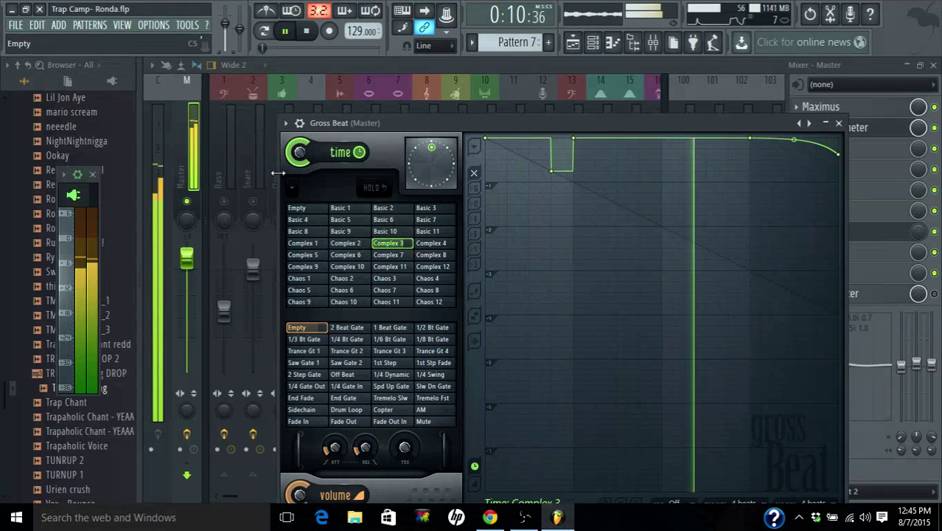
left_click(838, 122)
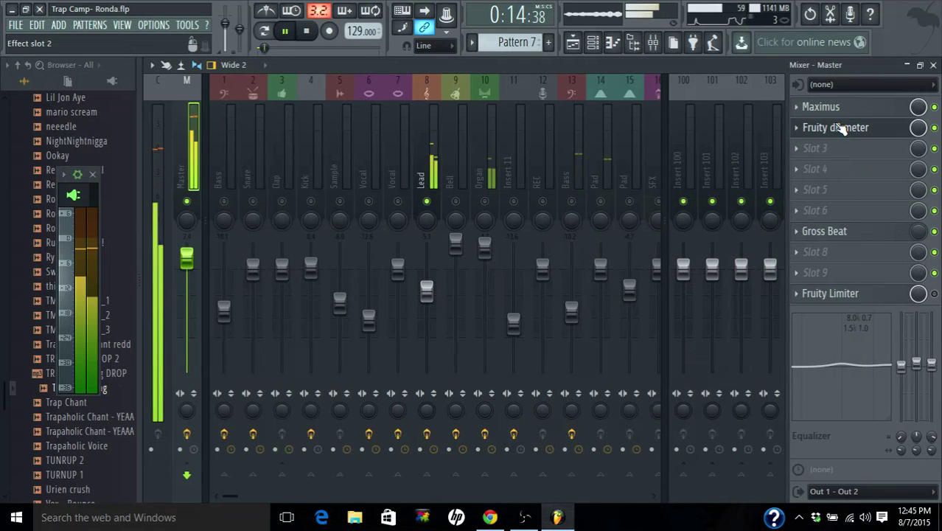
Close the mixer, review playlist tracks 1 to 12 while the song plays, and stop playback
left_click(933, 65)
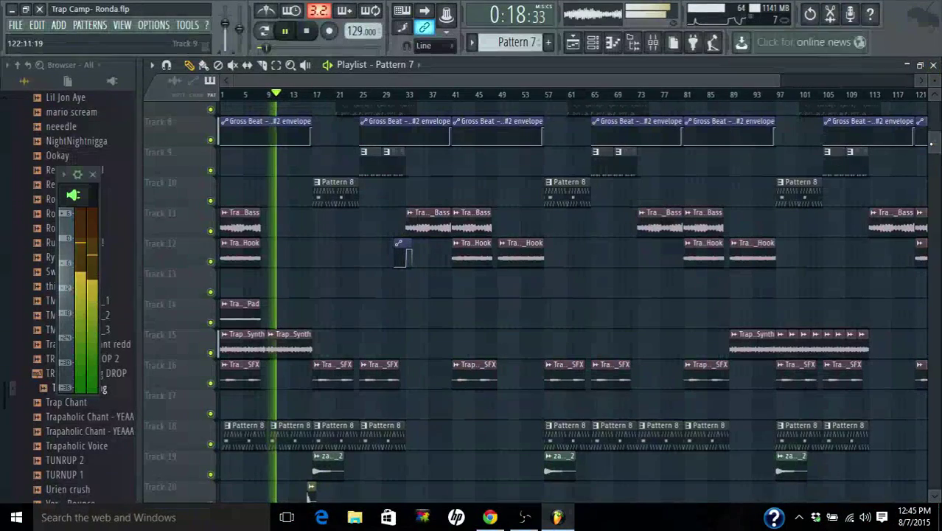
scroll(401, 435, "up", 3)
scroll(402, 435, "up", 1)
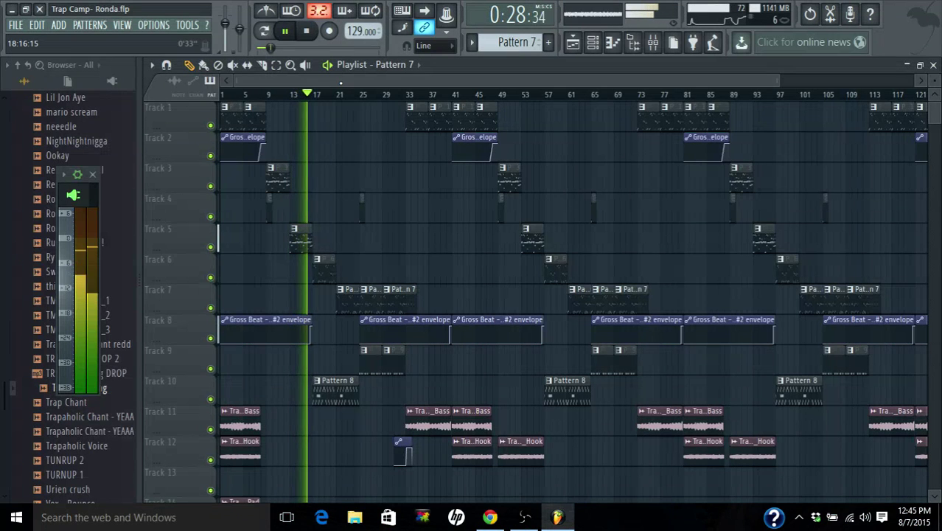
left_click(308, 35)
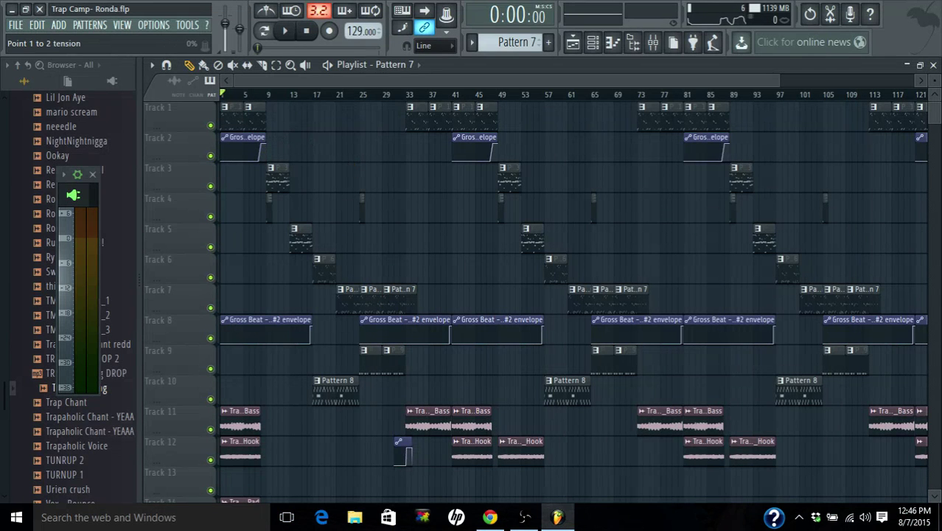
Review the lower playlist tracks, open Pattern 1's ElectraX2 notes from track 1 in the piano roll, and audition them from the start
scroll(309, 366, "down", 10)
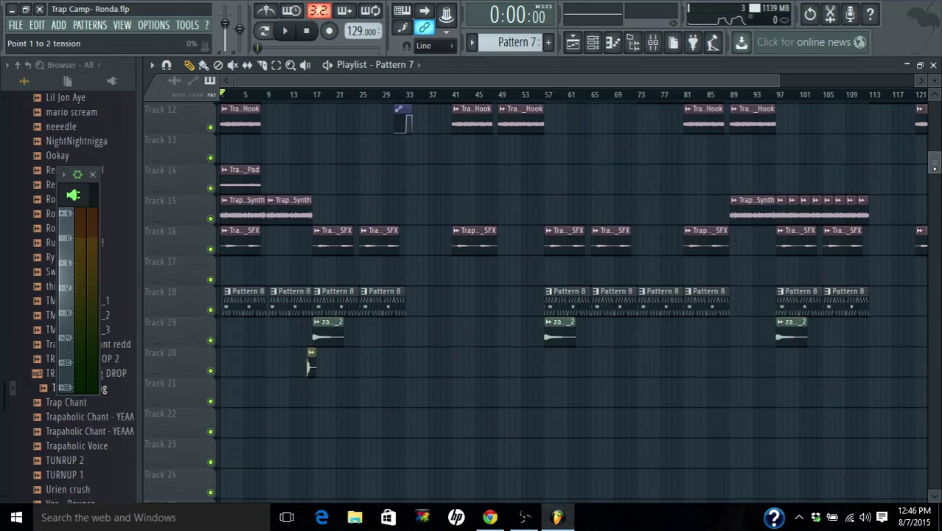
scroll(309, 366, "up", 3)
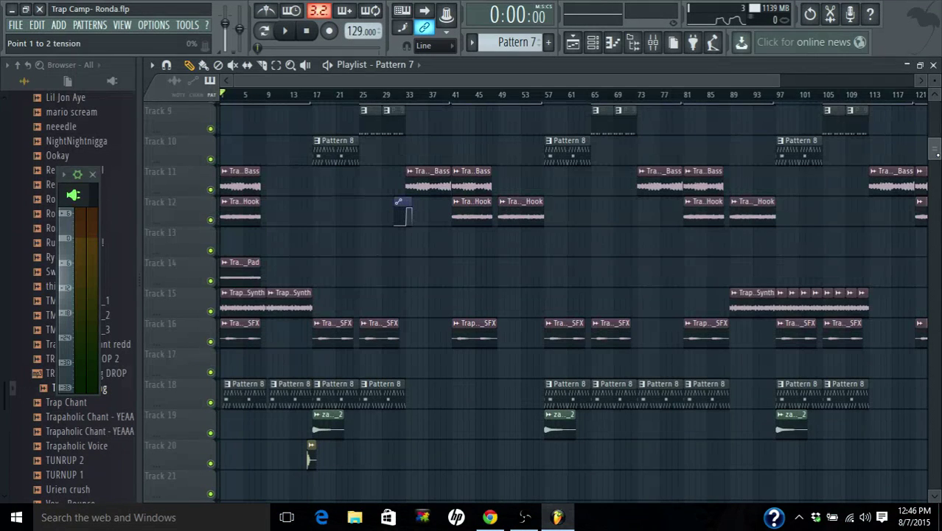
scroll(309, 457, "up", 8)
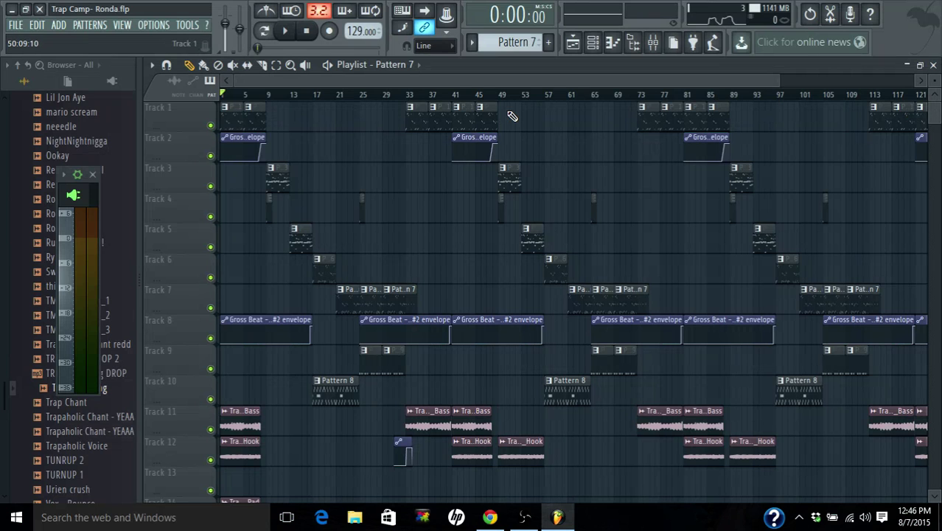
double_click(241, 124)
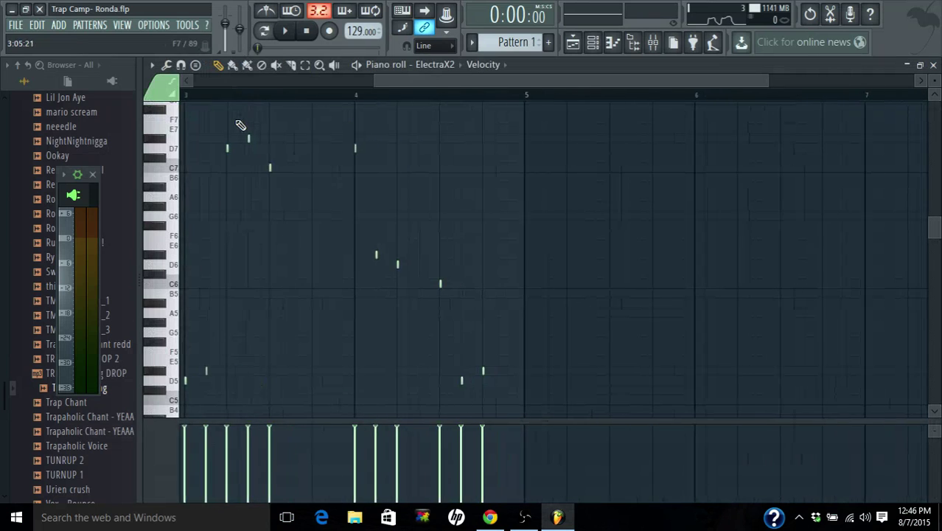
left_click_drag(765, 79, 573, 79)
key("space")
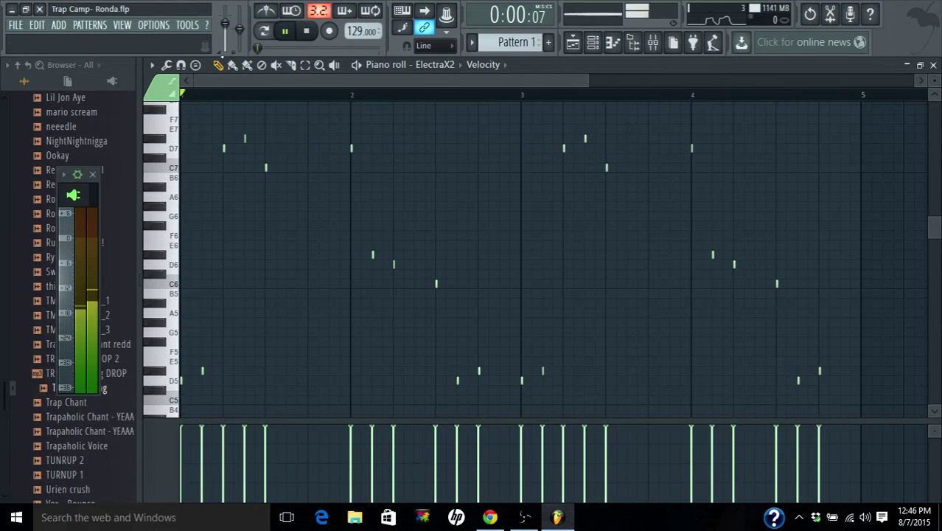
key("space")
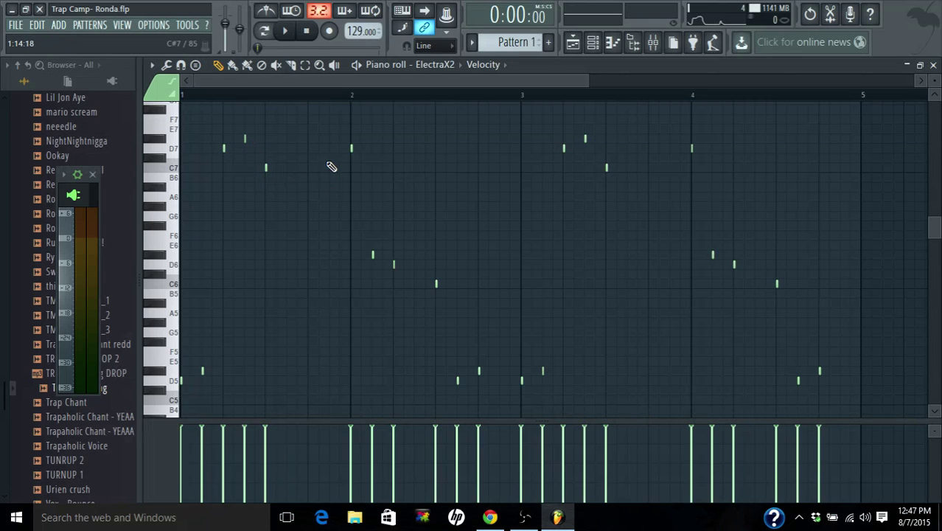
Replay the music twice more with the ElectraX2 piano roll open, stopping playback after each pass
key("space")
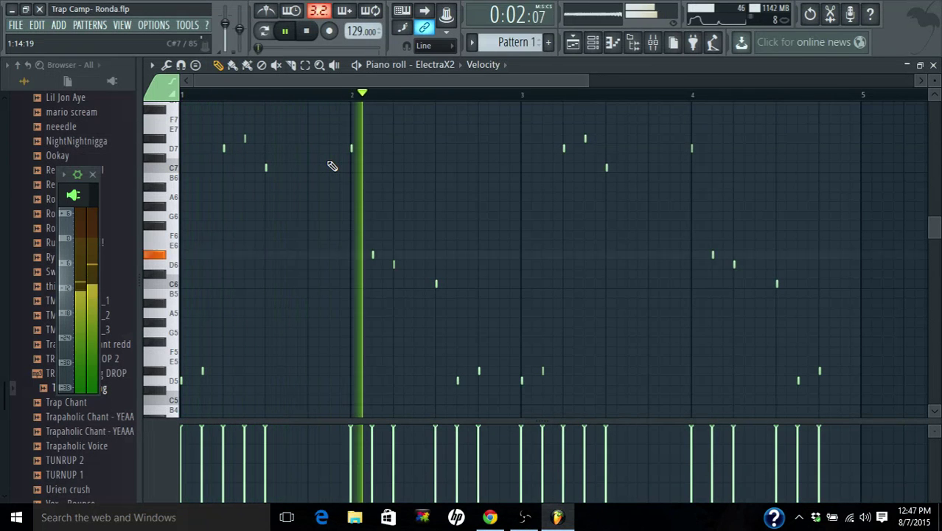
key("space")
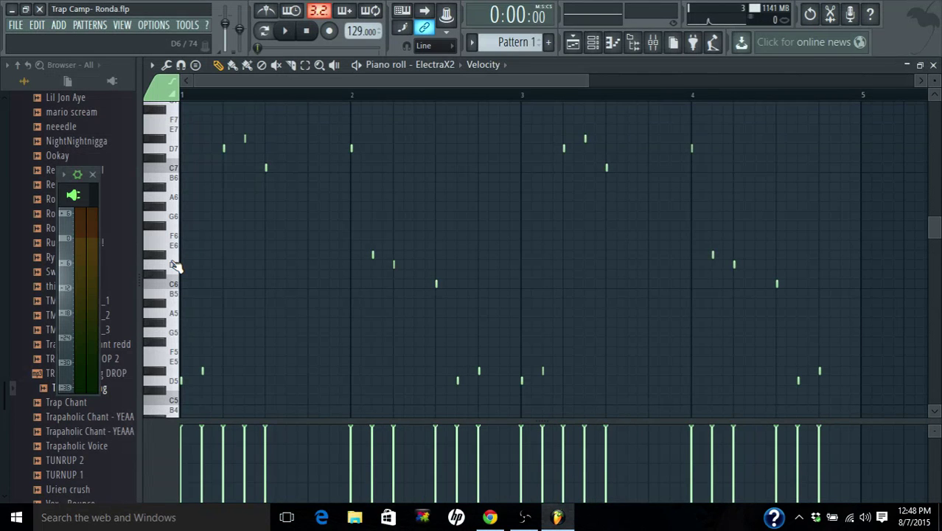
key("space")
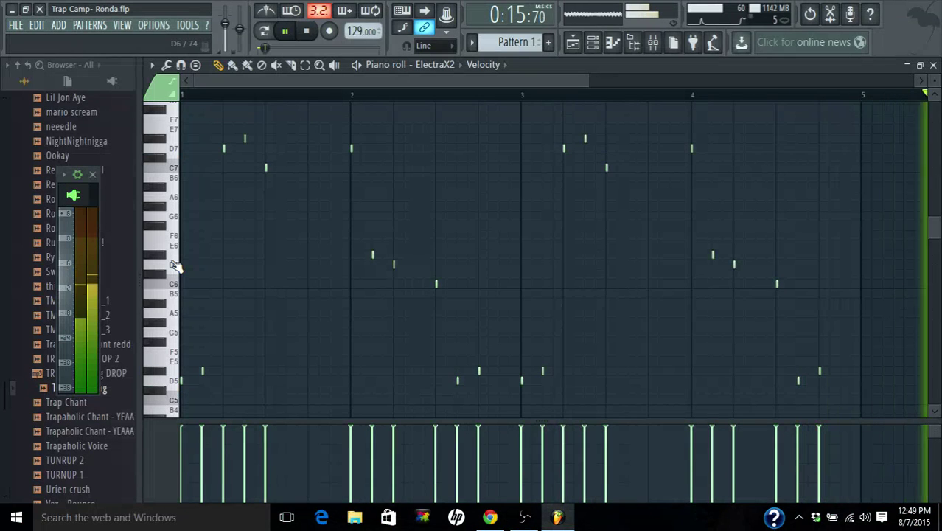
key("space")
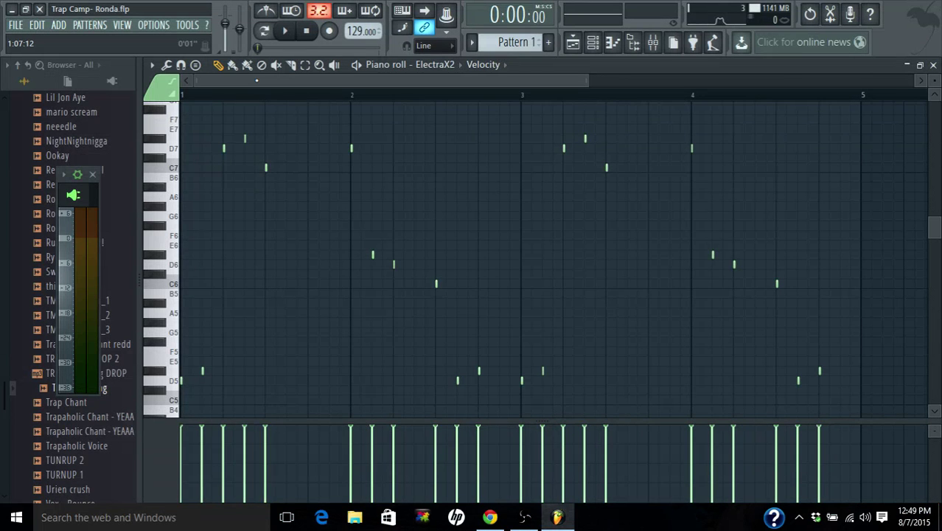
Inspect the Gross Beat time and volume presets on the mixer's Master track, and close the effect and the mixer
left_click(653, 42)
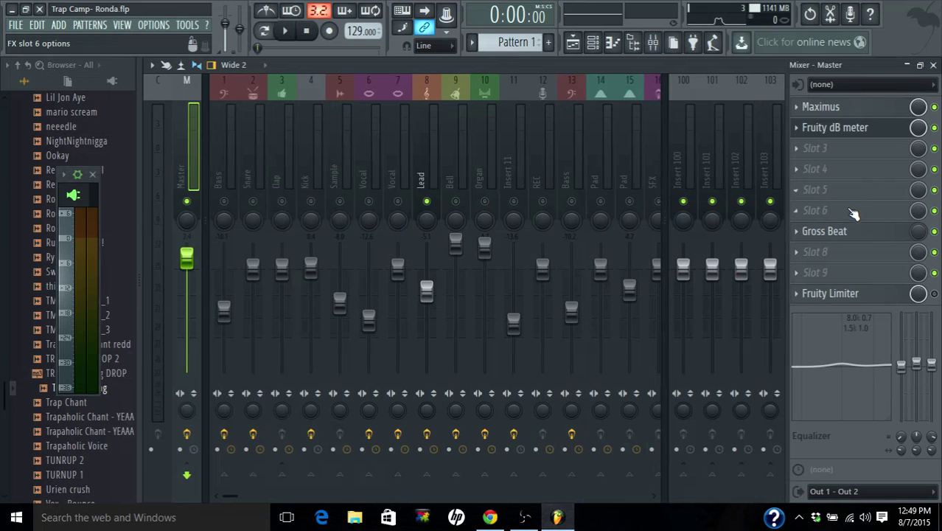
left_click(852, 233)
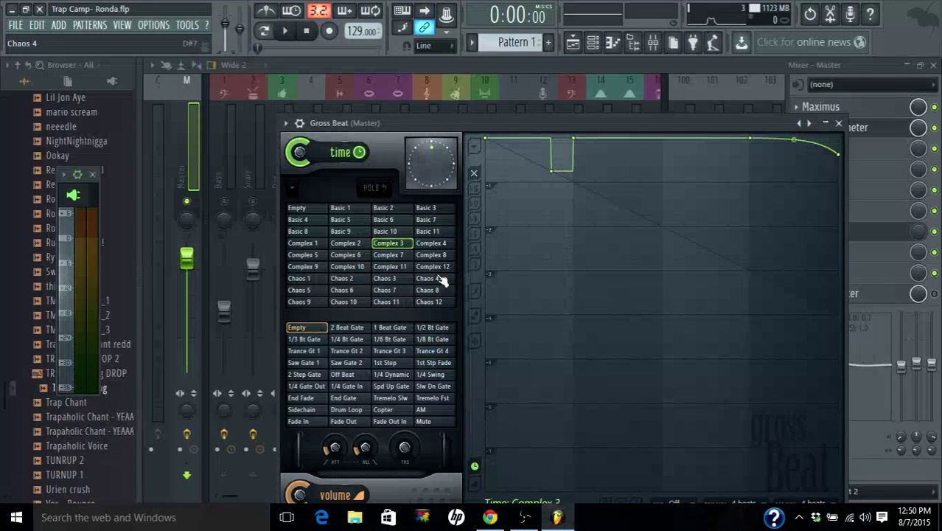
left_click(286, 124)
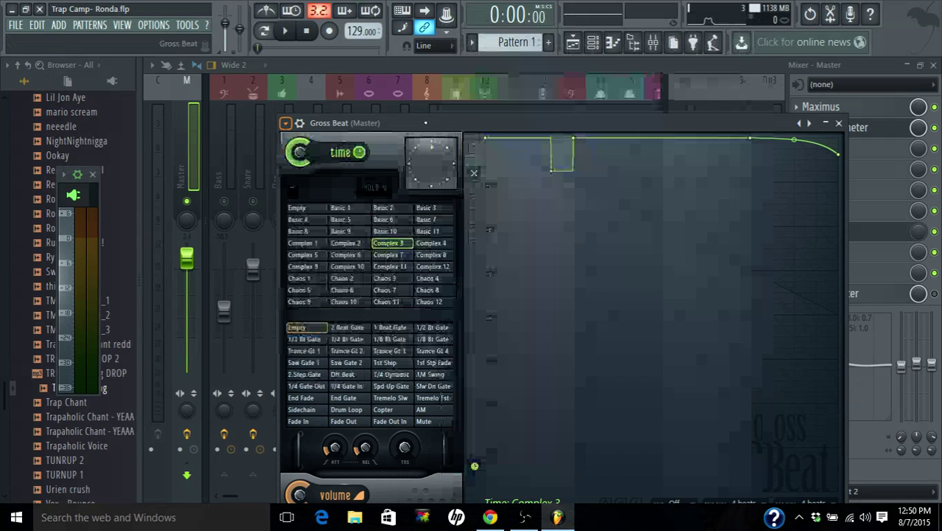
left_click(431, 124)
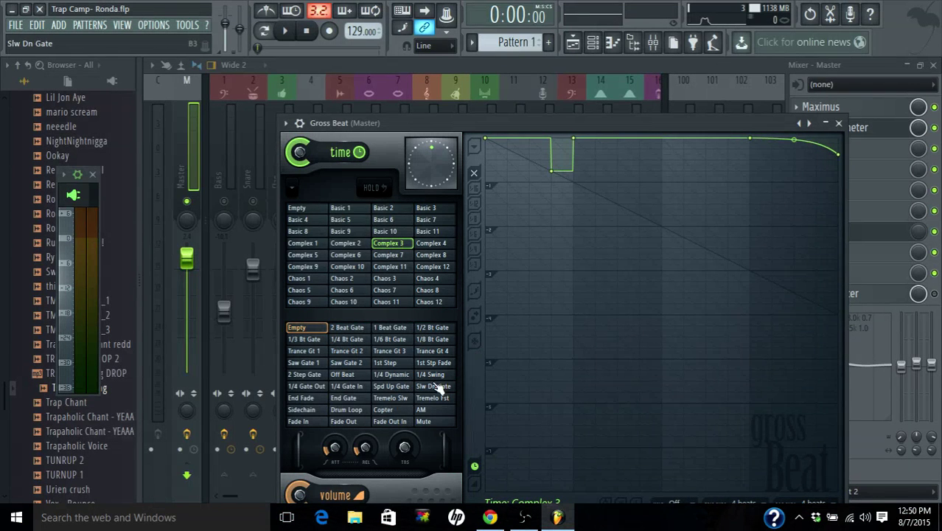
left_click(838, 123)
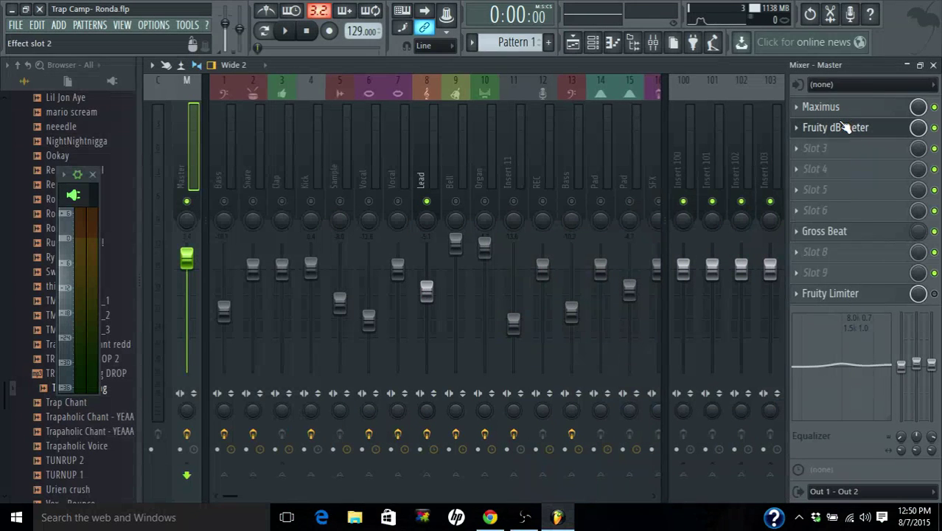
left_click(933, 65)
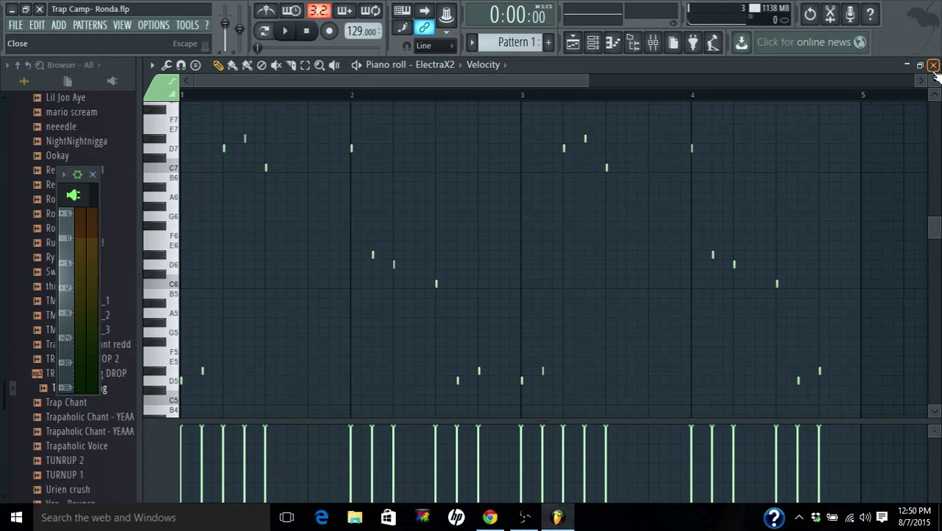
Close the piano roll, inspect the Bakin Soda instrument from the Channel rack, and close its window
left_click(933, 67)
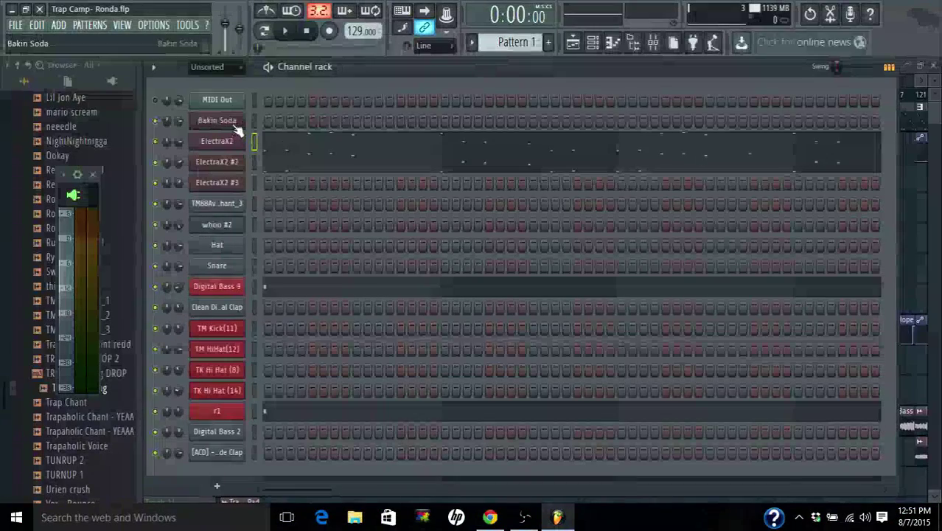
left_click(234, 124)
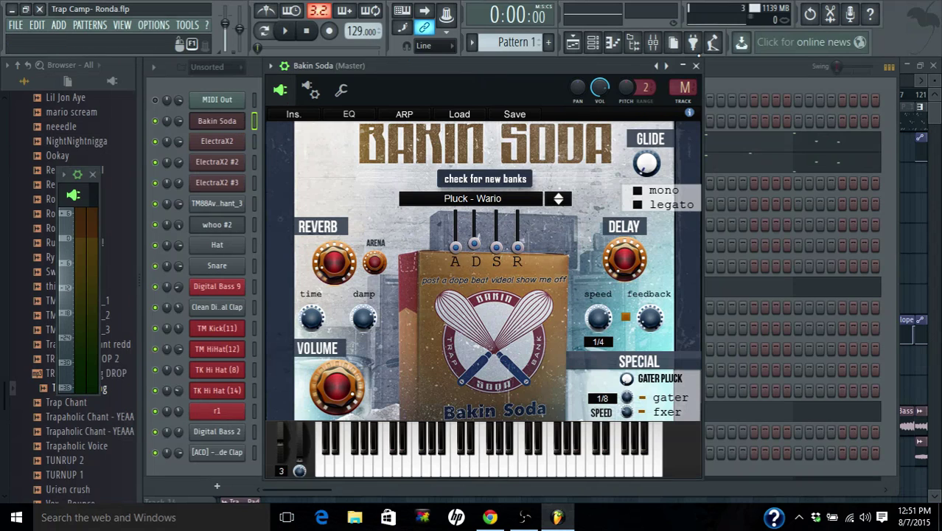
left_click(695, 66)
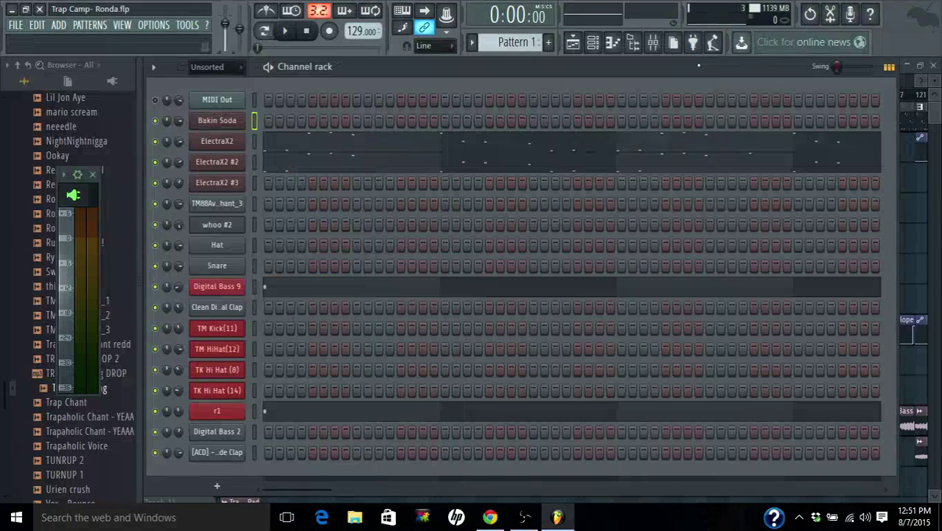